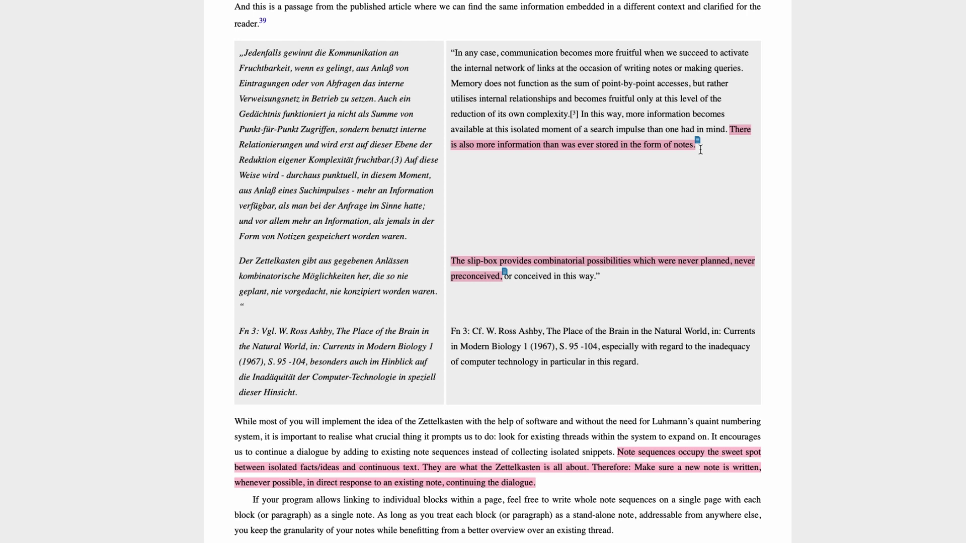
# Copy the text of Kindle's note on the 'more information than ever stored' highlight, then close it.
pyautogui.click(697, 141)
pyautogui.moveTo(609, 190); pyautogui.dragTo(700, 277)
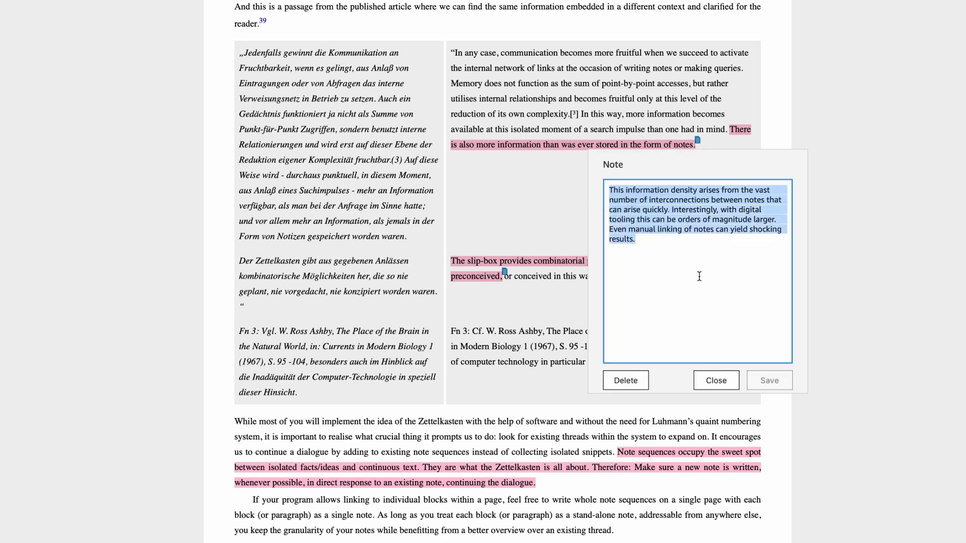
pyautogui.press('Escape')
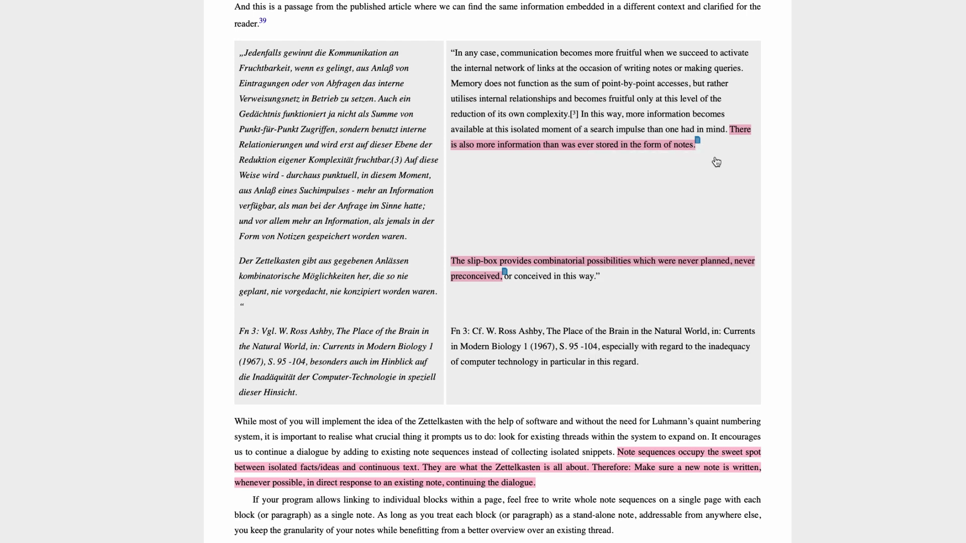
pyautogui.click(618, 150)
pyautogui.hotkey('ctrl', 'c')
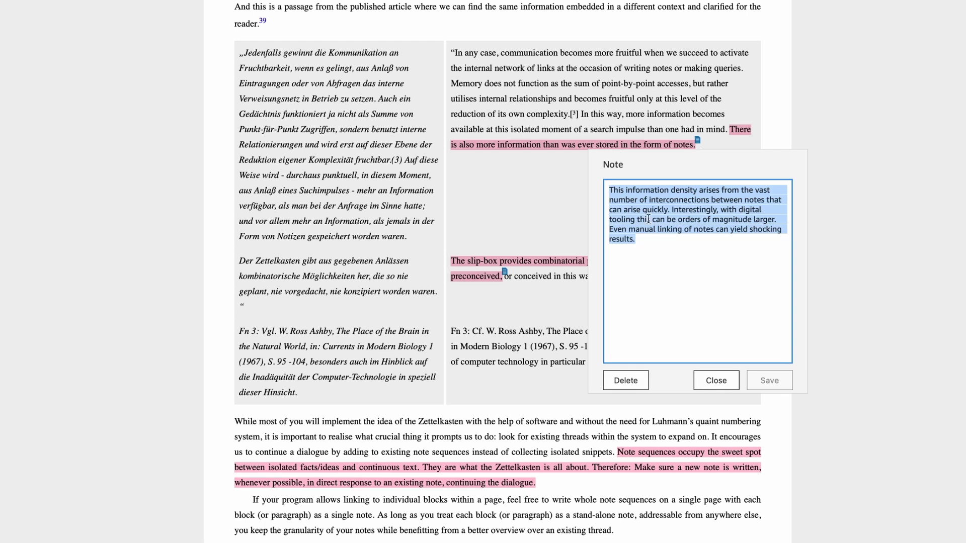
pyautogui.click(717, 381)
# In Tana, tag a new node #permanent note and expand its fields.
pyautogui.press('super+Tab')
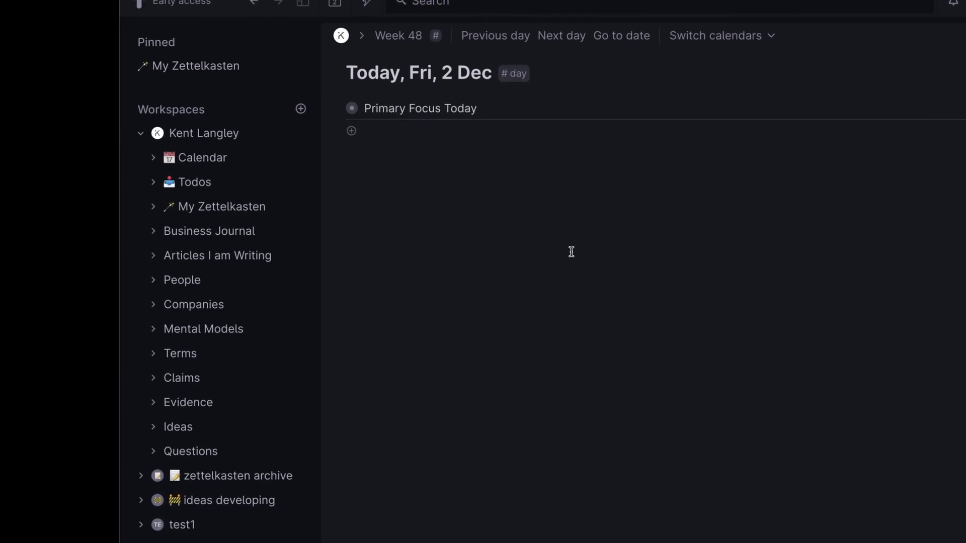
pyautogui.write('#perm')
pyautogui.press('Return')
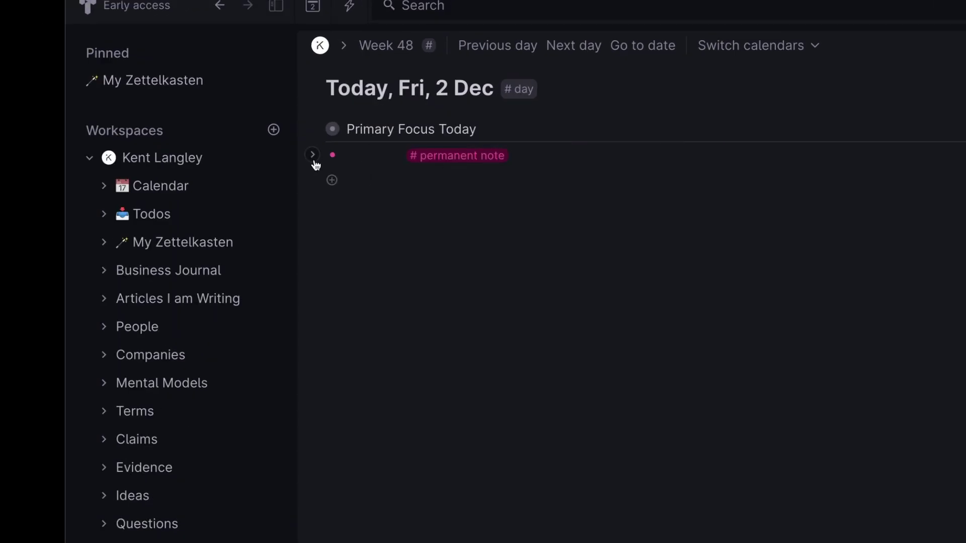
pyautogui.click(312, 154)
# Paste the copied information-density note text into the Fleeting Notes field.
pyautogui.scroll(-10, 579, 445)
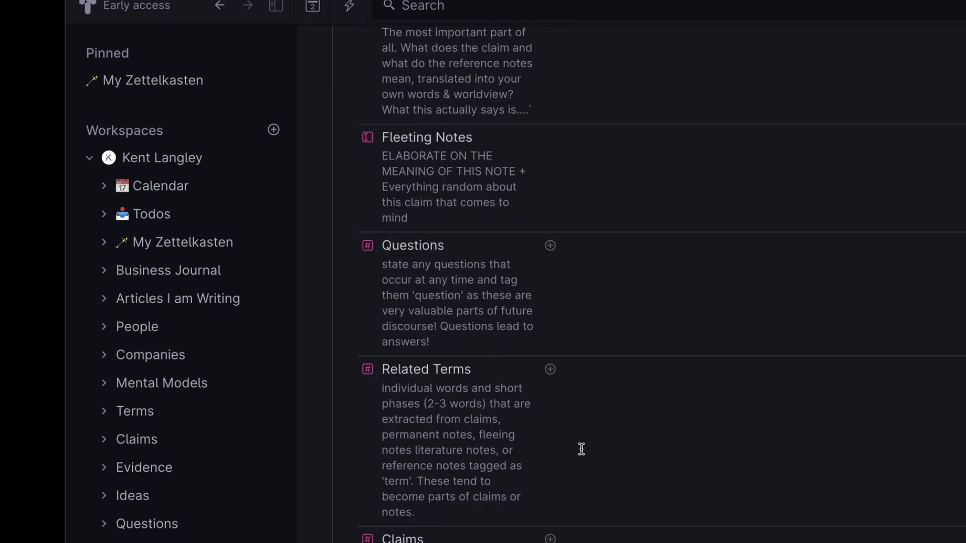
pyautogui.scroll(8, 581, 450)
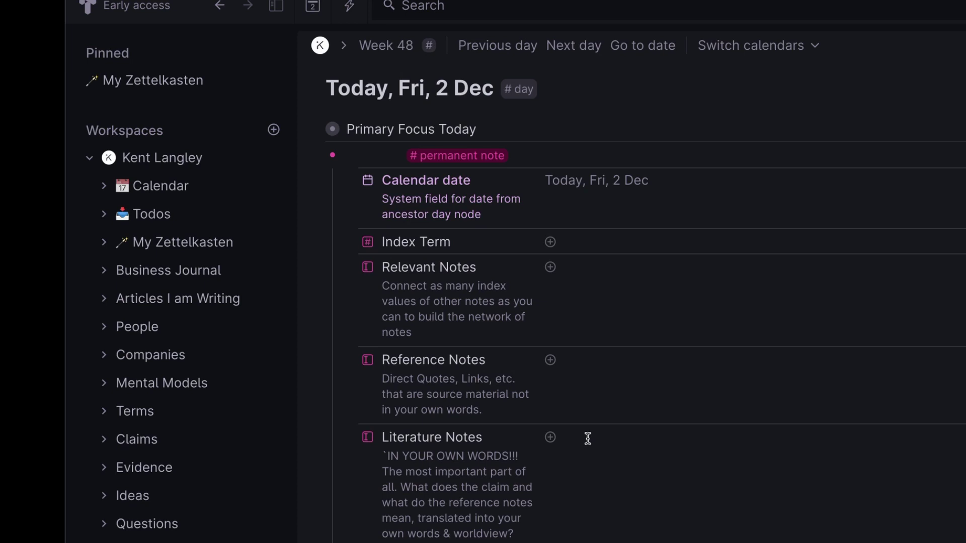
pyautogui.scroll(-10, 588, 439)
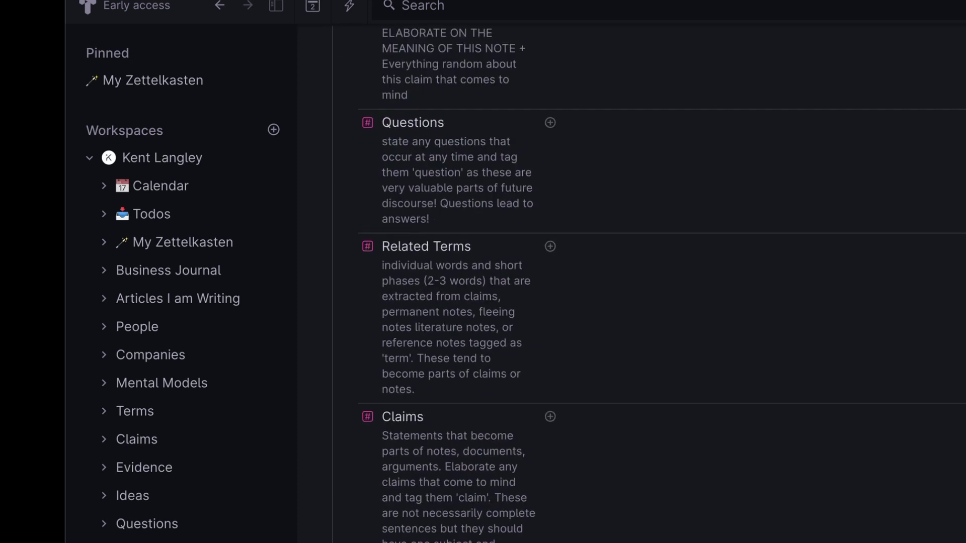
pyautogui.scroll(5, 632, 287)
pyautogui.scroll(4, 633, 288)
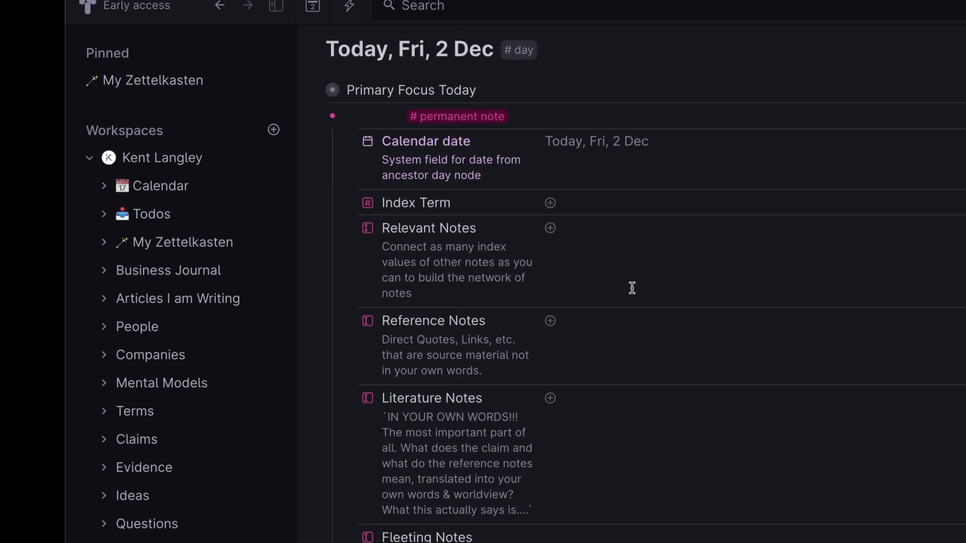
pyautogui.scroll(-4, 632, 290)
pyautogui.click(649, 395)
pyautogui.hotkey('ctrl', 'v')
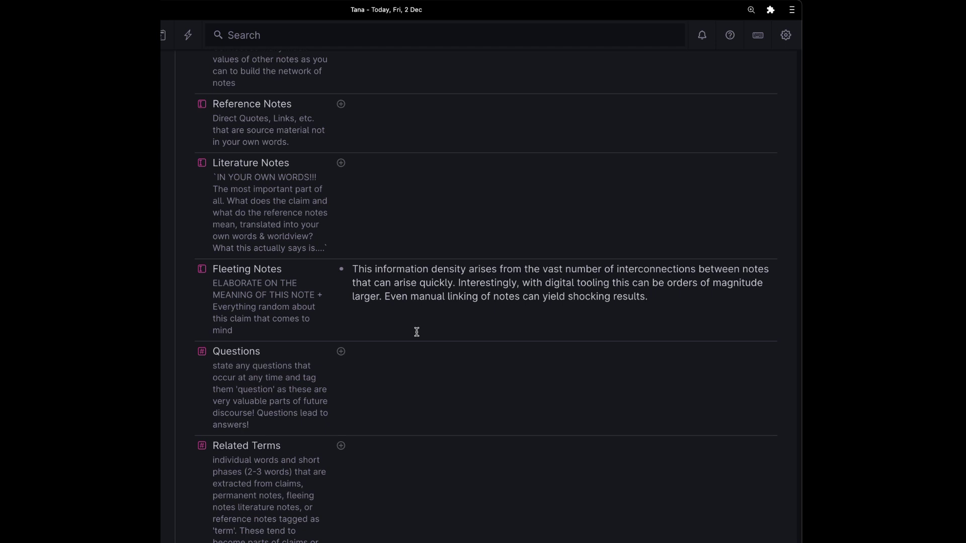
pyautogui.press('Return')
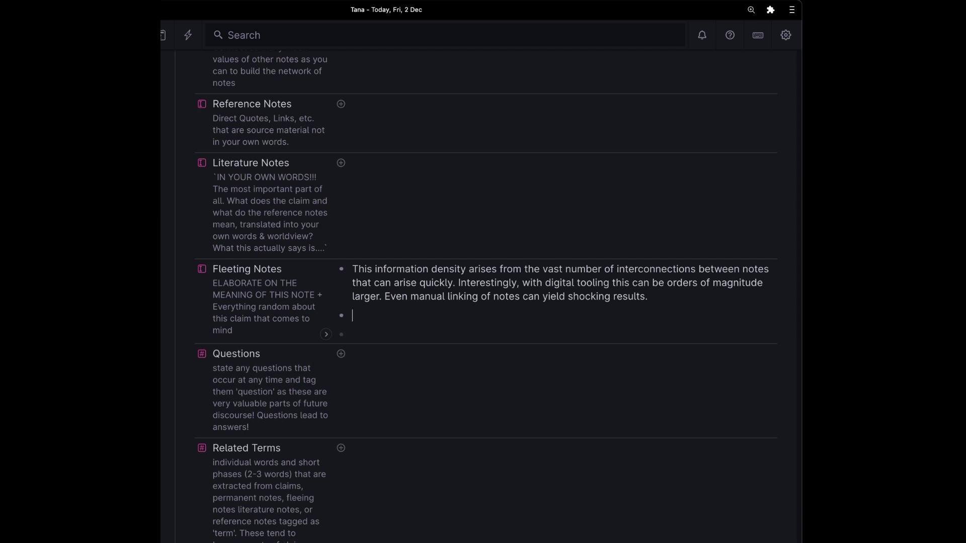
pyautogui.scroll(3, 453, 175)
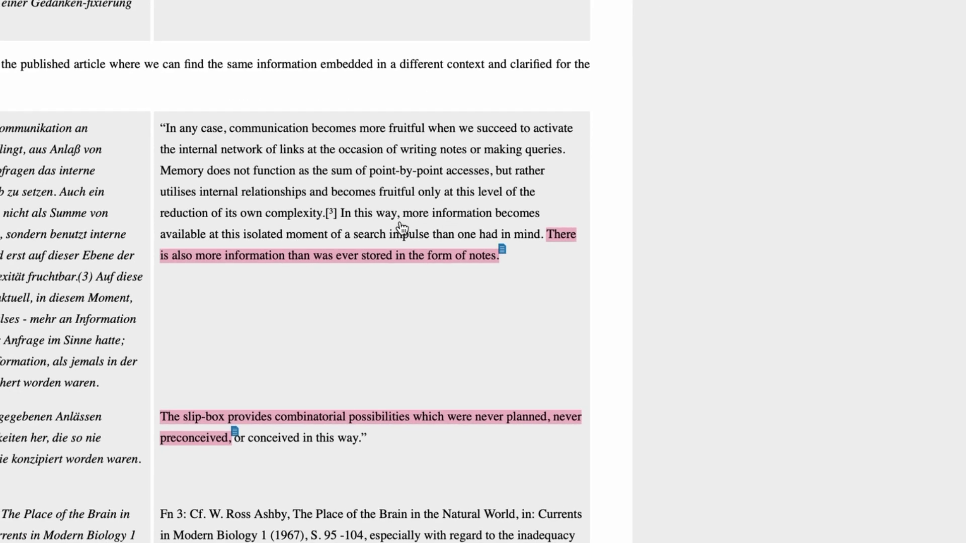
# Copy the Kindle highlight 'There is also more information than was ever stored in the form of notes.'.
pyautogui.click(552, 233)
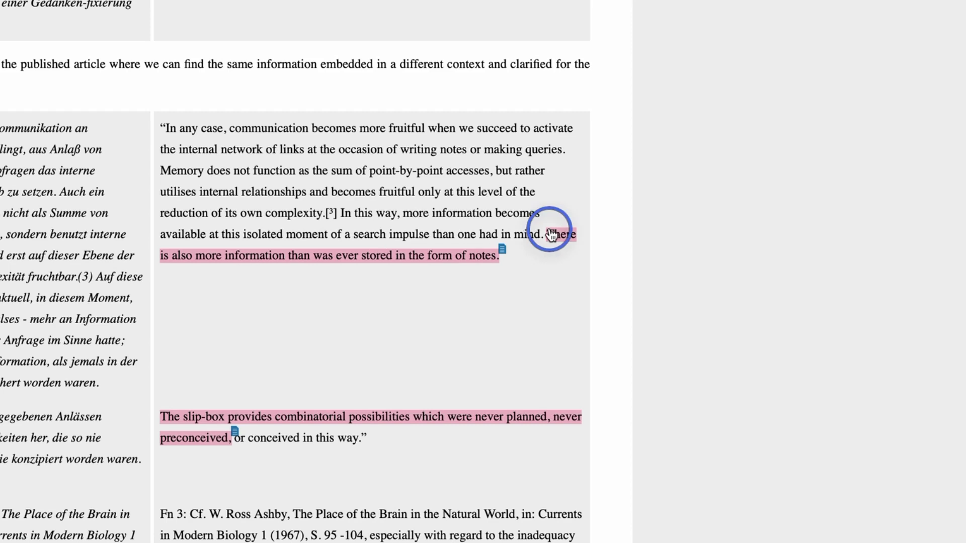
pyautogui.moveTo(552, 251); pyautogui.dragTo(491, 261)
pyautogui.click(512, 97)
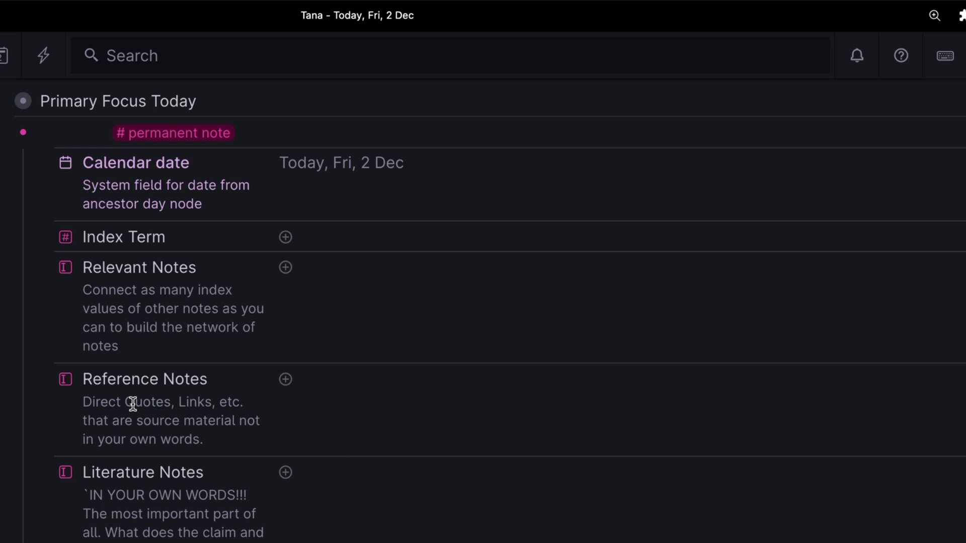
# Paste the quote into Reference Notes and join its How to Take Smart Notes citation onto the line.
pyautogui.click(366, 388)
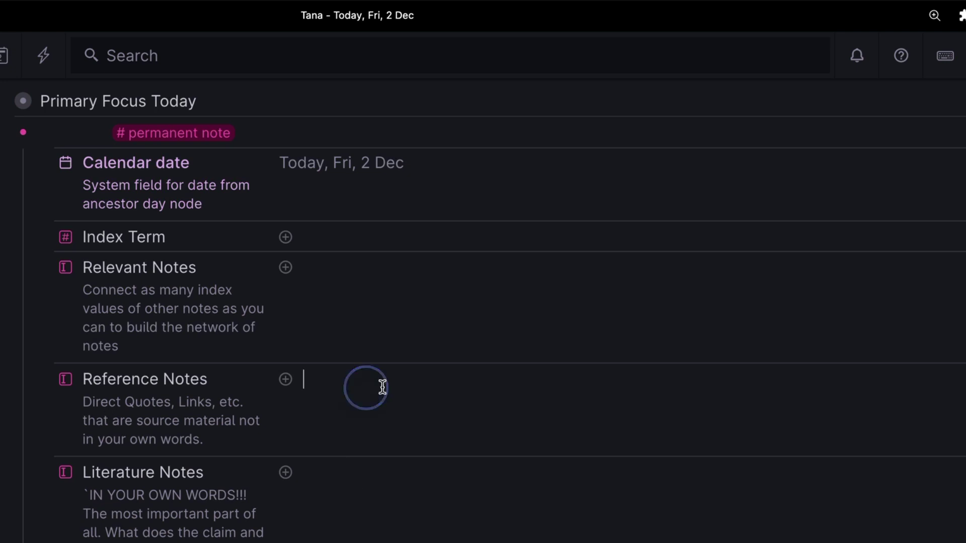
pyautogui.press('super+v')
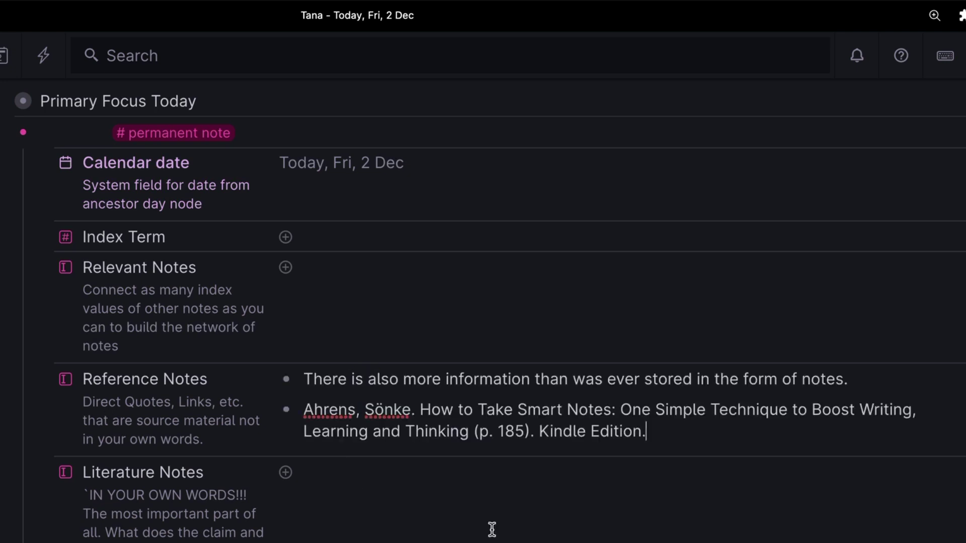
pyautogui.click(878, 384)
pyautogui.press('Delete')
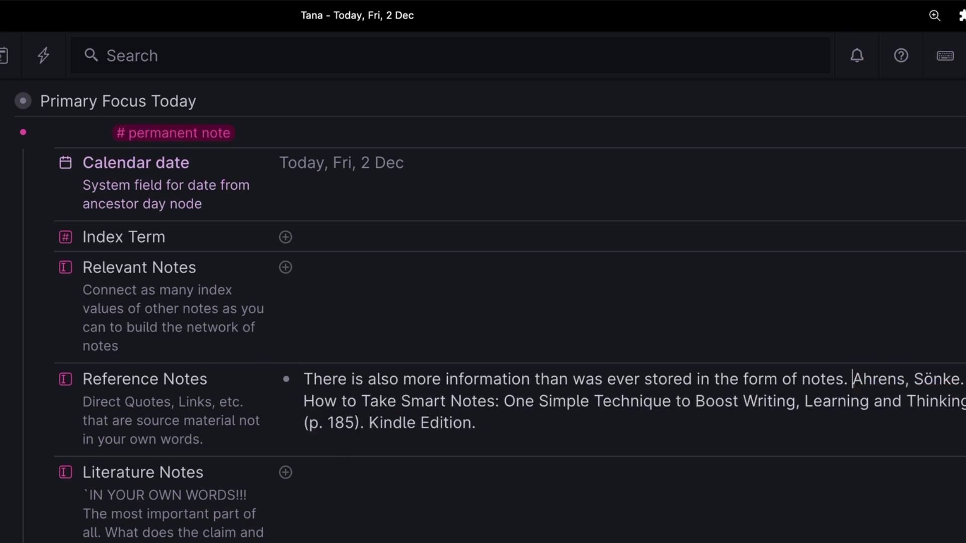
pyautogui.keyDown('shift'); pyautogui.click(541, 423); pyautogui.keyUp('shift')
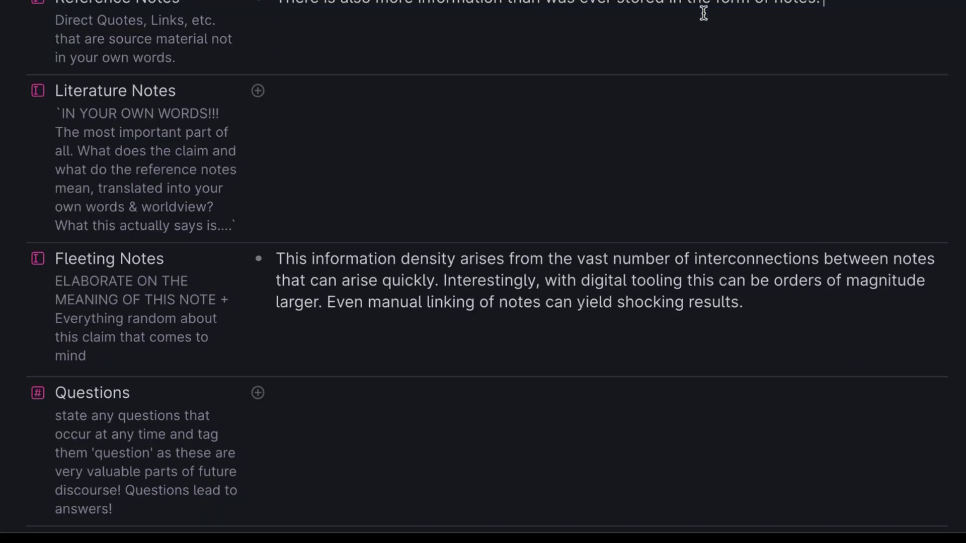
# Add the book citation under Sources and tag it #source.
pyautogui.scroll(-10, 511, 297)
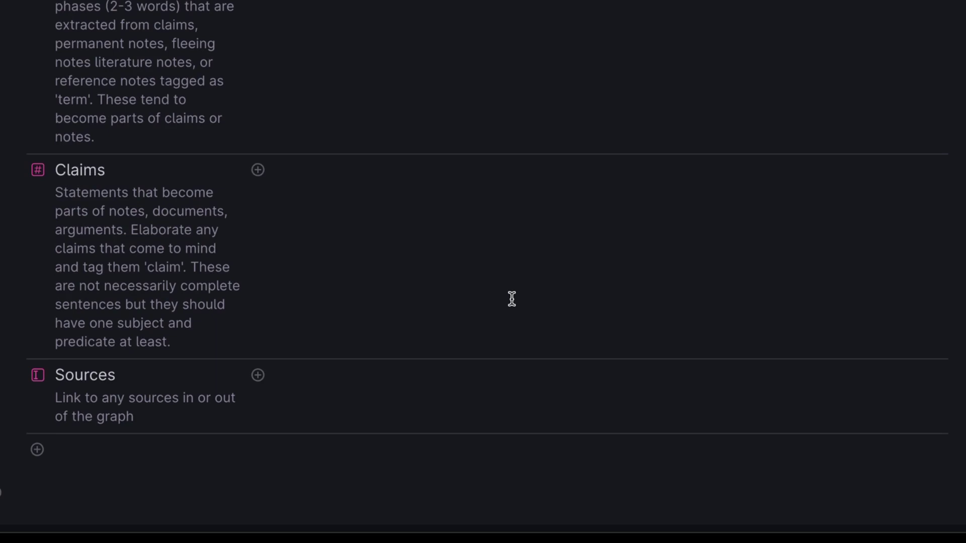
pyautogui.click(387, 384)
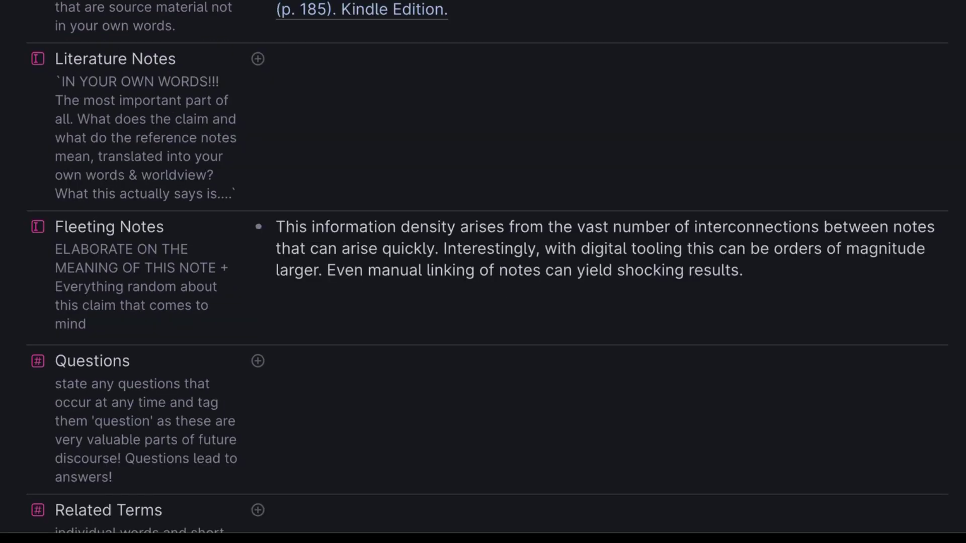
pyautogui.scroll(-10, 537, 114)
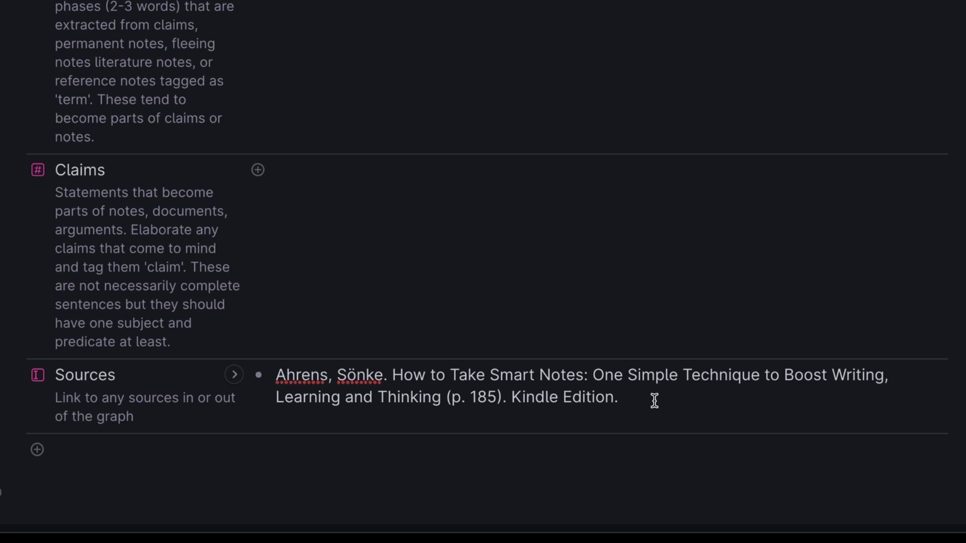
pyautogui.click(654, 401)
pyautogui.write('#source')
pyautogui.press('Return')
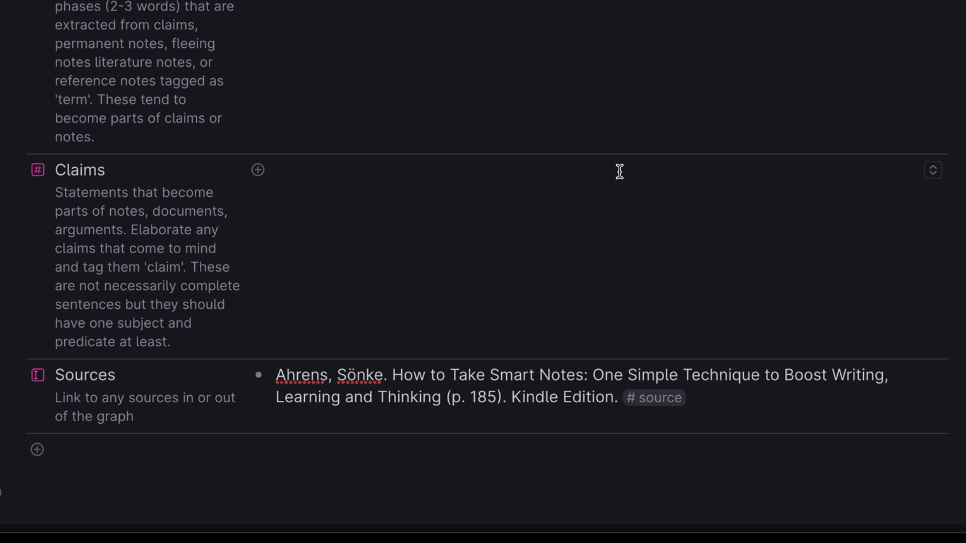
pyautogui.scroll(10, 618, 170)
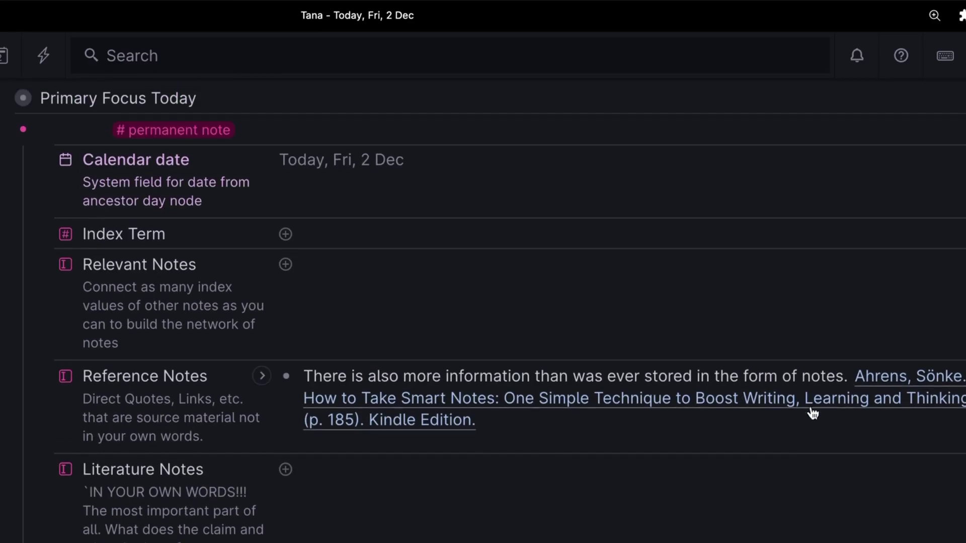
pyautogui.scroll(-8, 555, 442)
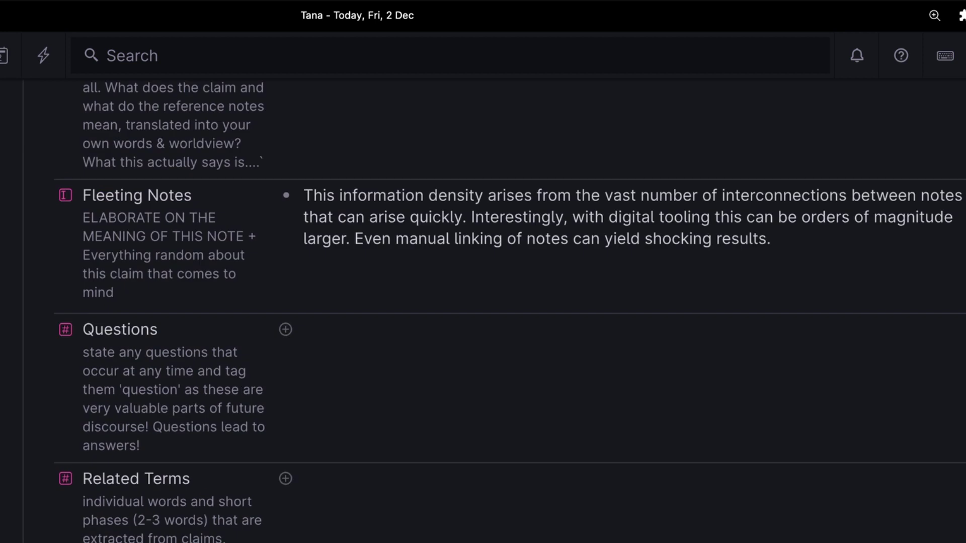
pyautogui.scroll(3, 555, 443)
# Split the Fleeting Notes paragraph into bullets, starting one with 'The number of connections'.
pyautogui.click(303, 104)
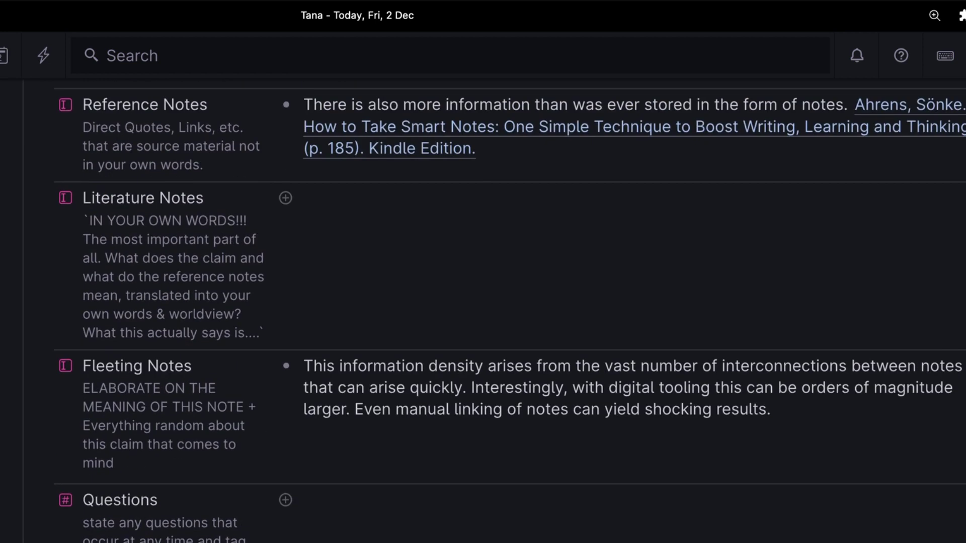
pyautogui.click(953, 371)
pyautogui.press('Return')
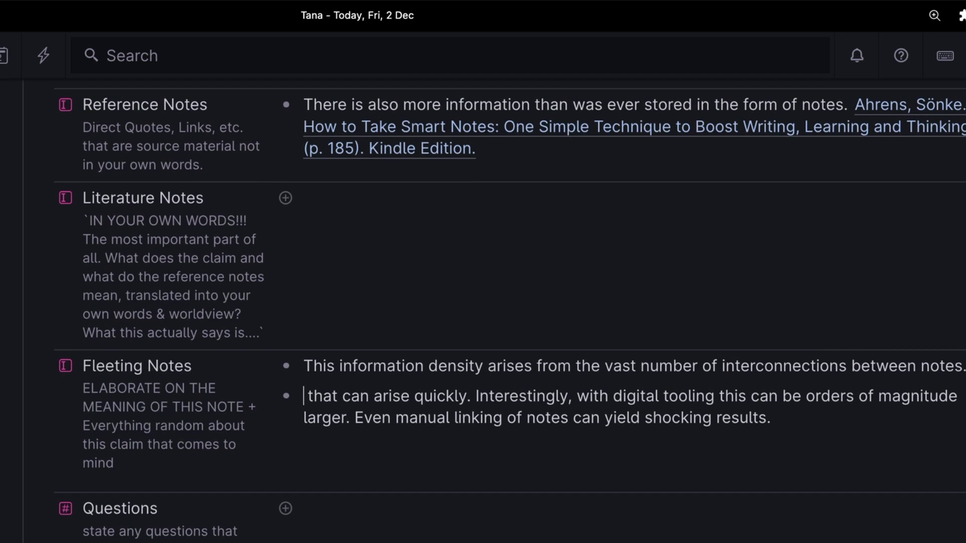
pyautogui.write('The number of connections')
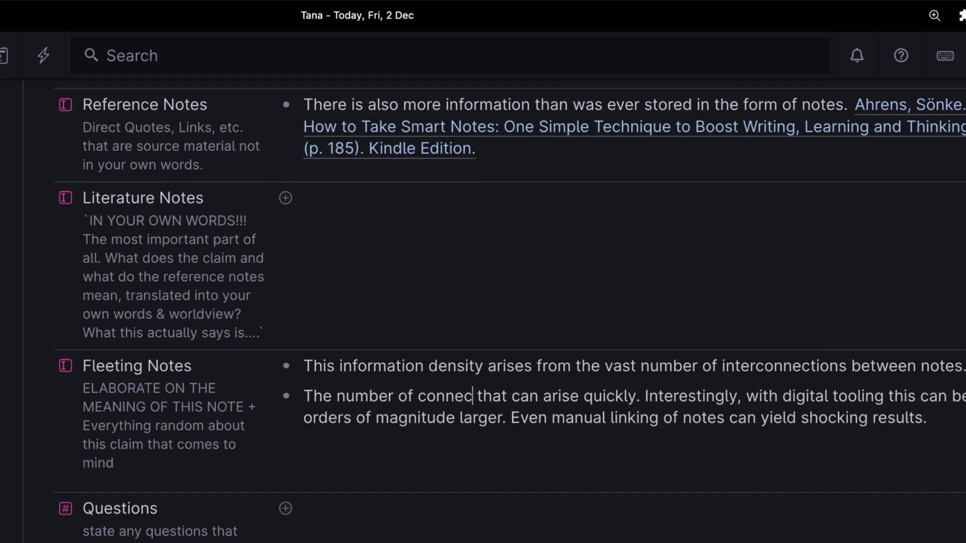
pyautogui.press('Delete')
pyautogui.press('Delete')
pyautogui.press('Delete')
pyautogui.click(652, 397)
pyautogui.press('Return')
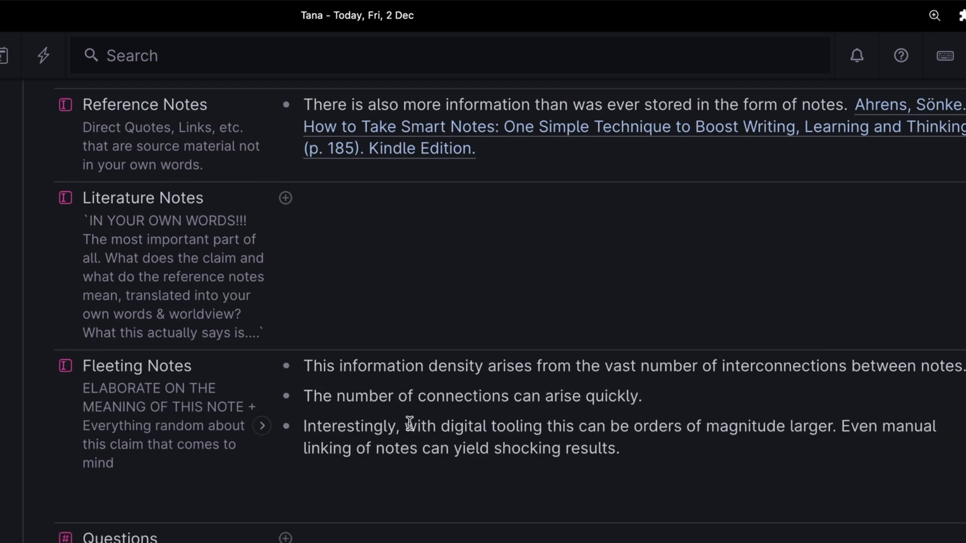
# Reword the 'Interestingly' bullet to compare the number of connections with a manual system.
pyautogui.keyDown('shift'); pyautogui.click(411, 424); pyautogui.keyUp('shift')
pyautogui.write('W')
pyautogui.hotkey('alt', 'Right')
pyautogui.hotkey('alt', 'Right')
pyautogui.hotkey('alt', 'Right')
pyautogui.hotkey('alt', 'Right')
pyautogui.hotkey('alt', 'BackSpace')
pyautogui.write('the number of')
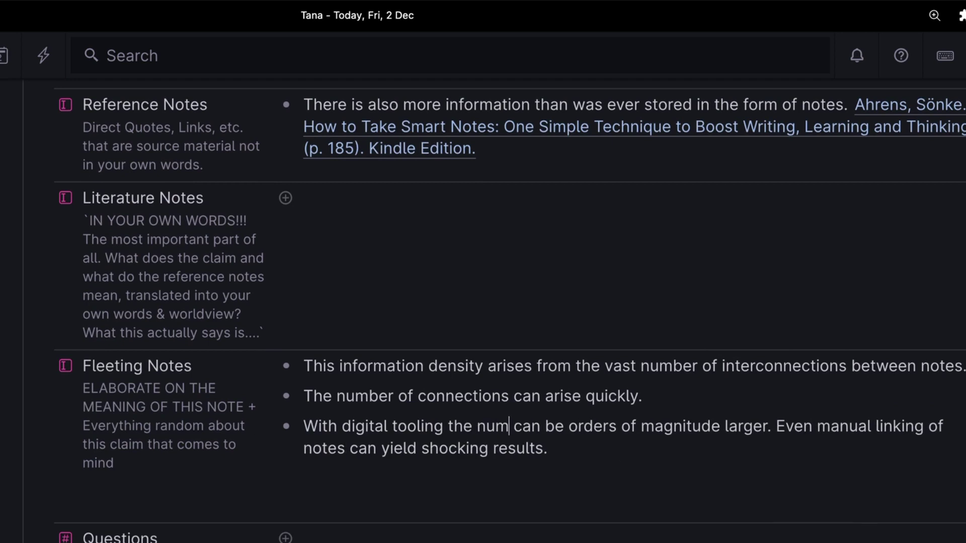
pyautogui.write(' connections')
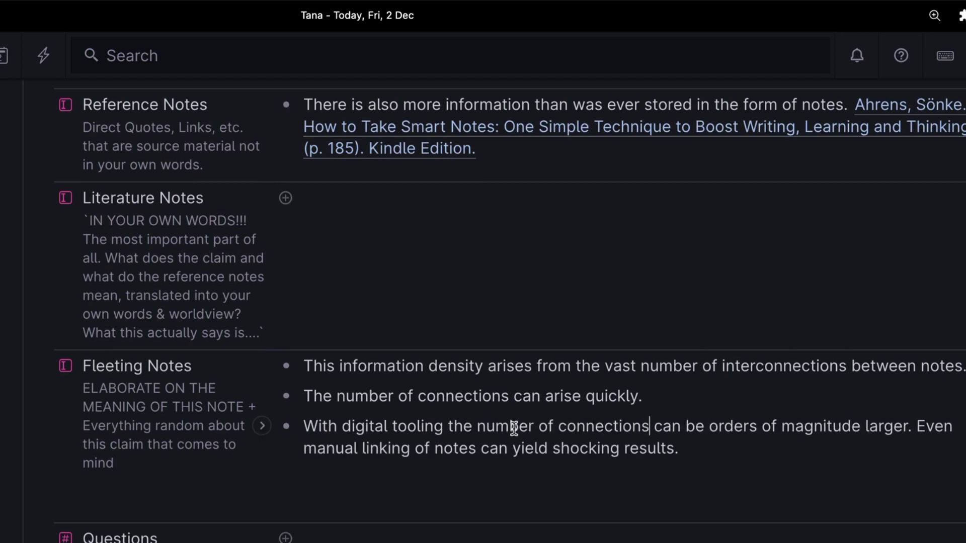
pyautogui.click(907, 429)
pyautogui.write('tan')
pyautogui.press('BackSpace')
pyautogui.press('BackSpace')
pyautogui.write('han in a manual system such ')
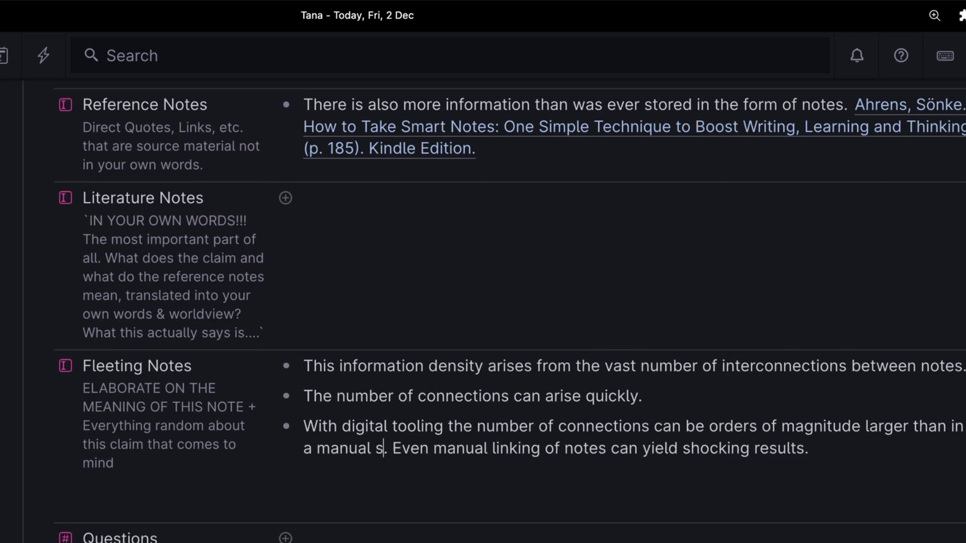
pyautogui.write('as the one that Niklas ')
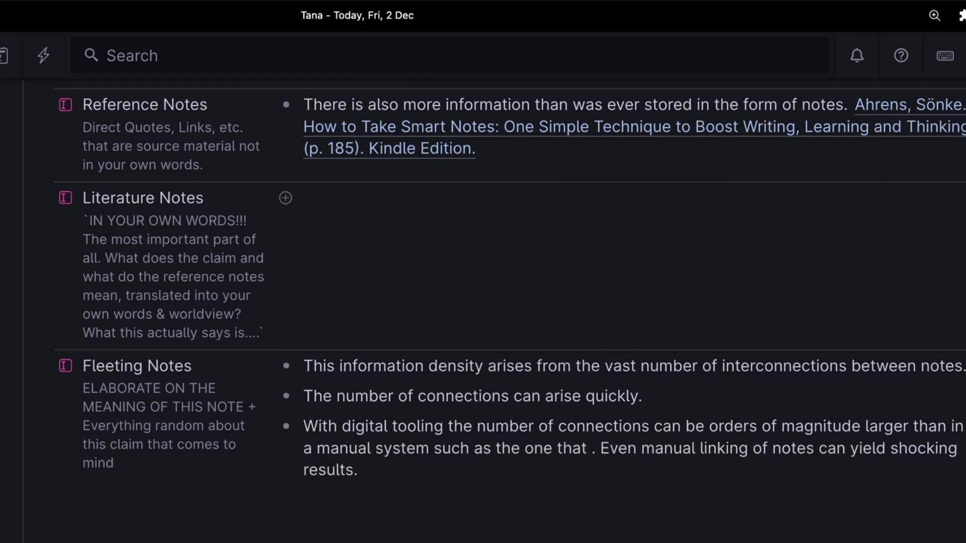
pyautogui.write('Luhmn')
pyautogui.press('BackSpace')
pyautogui.press('BackSpace')
pyautogui.write("man's used in his work")
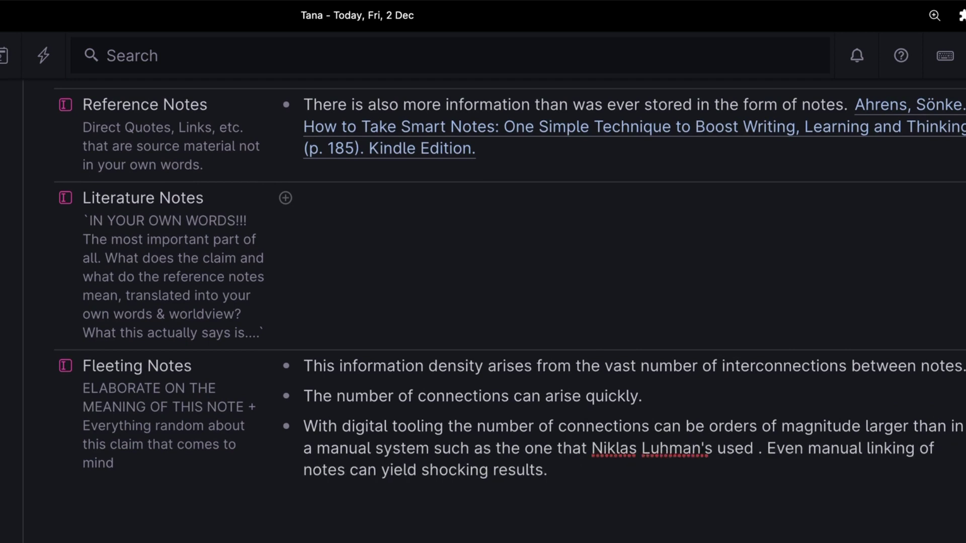
# Split the remaining sentence into a new bullet beginning 'But, even though limited, the'.
pyautogui.press('Right')
pyautogui.press('Right')
pyautogui.press('Return')
pyautogui.write('But,')
pyautogui.press('Delete')
pyautogui.press('Delete')
pyautogui.press('Delete')
pyautogui.press('Delete')
pyautogui.write('even though limited, the')
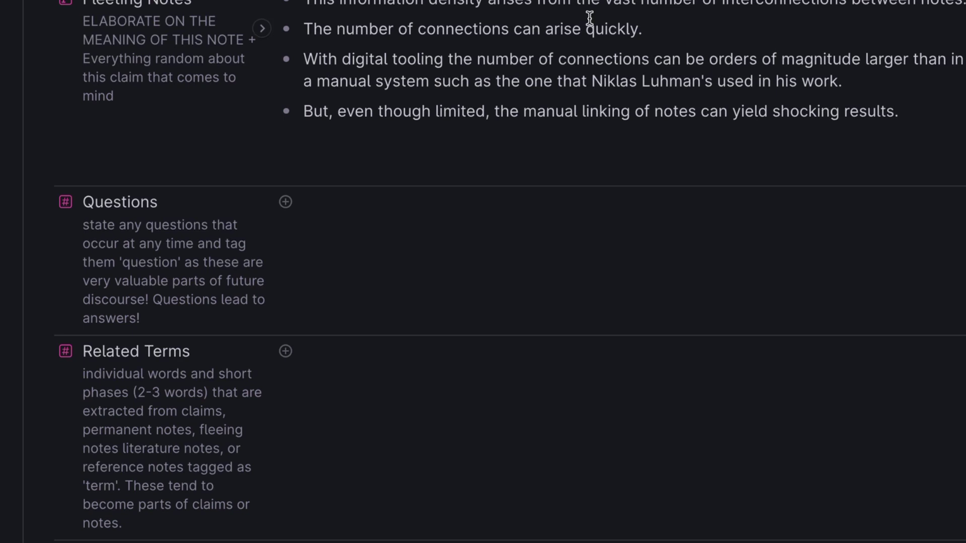
pyautogui.scroll(1, 536, 33)
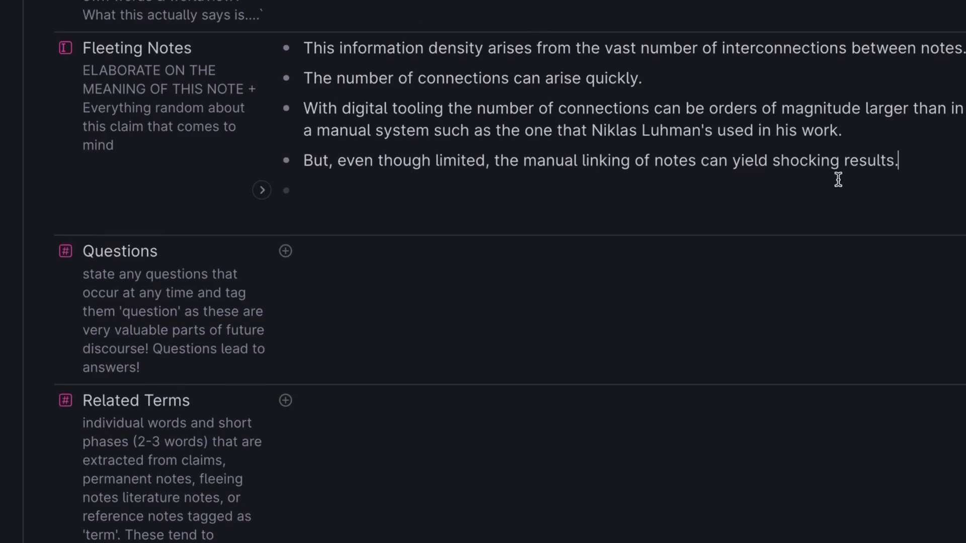
# Insert 'in a digital zettelkasten' into the second bullet.
pyautogui.press('Return')
pyautogui.press('Up')
pyautogui.press('Up')
pyautogui.press('Up')
pyautogui.press('Up')
pyautogui.press('Up')
pyautogui.press('Down')
pyautogui.hotkey('shift', 'Down')
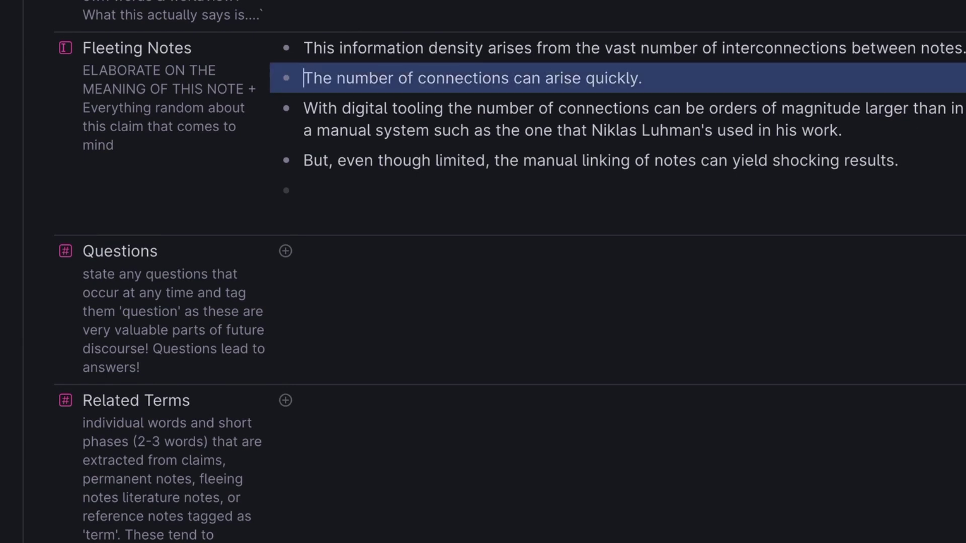
pyautogui.click(723, 75)
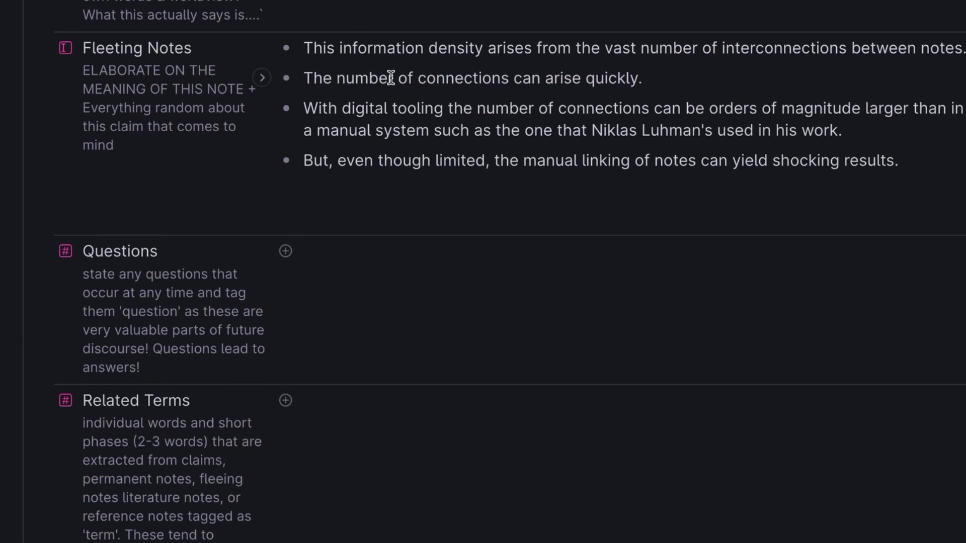
pyautogui.click(511, 79)
pyautogui.write('in a dig')
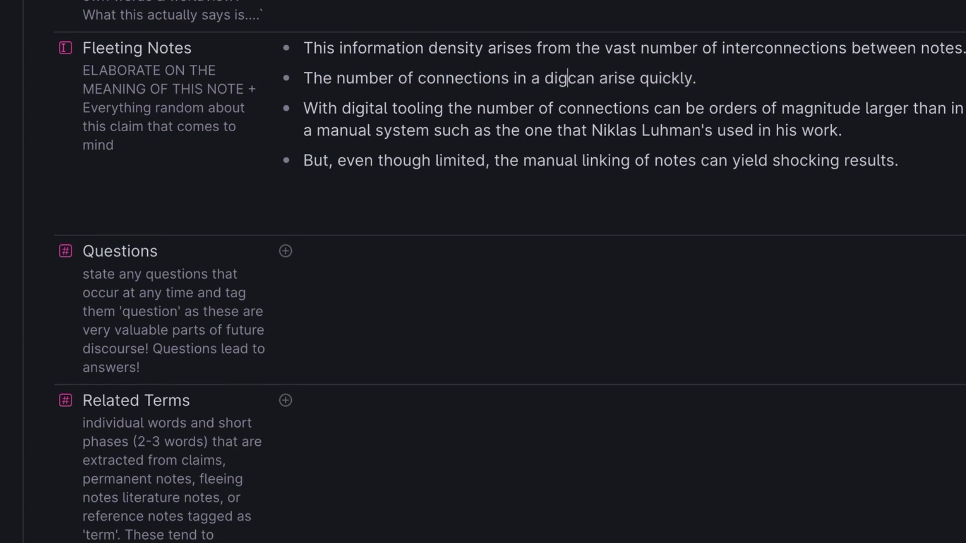
pyautogui.write('ital zettelkasten')
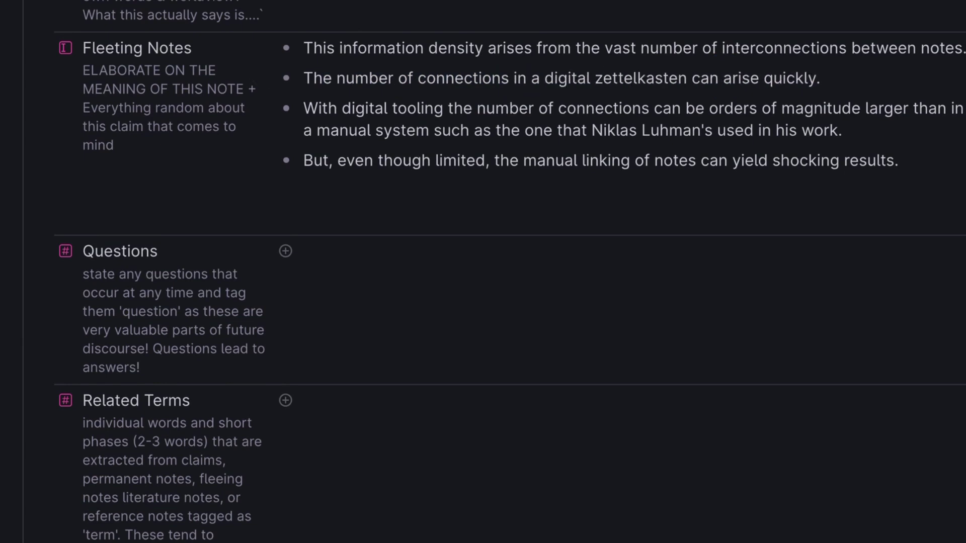
# Change the last bullet's 'But,' opening back to a capitalised 'Even'.
pyautogui.click(334, 168)
pyautogui.press('BackSpace')
pyautogui.press('BackSpace')
pyautogui.press('BackSpace')
pyautogui.press('BackSpace')
pyautogui.press('BackSpace')
pyautogui.press('Delete')
pyautogui.write('E')
pyautogui.press('Left')
pyautogui.scroll(1, 466, 124)
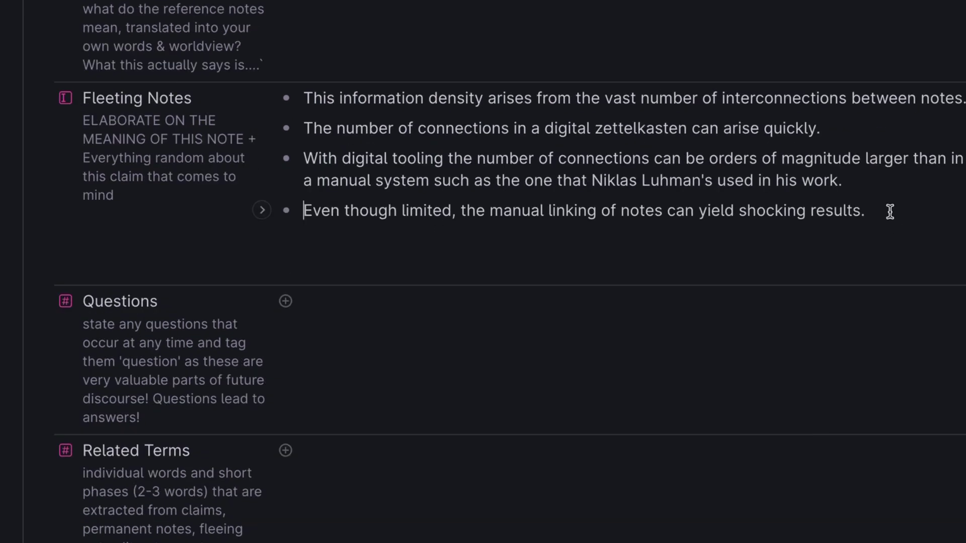
# Select and copy all four Fleeting Notes bullets for the Claims field.
pyautogui.moveTo(862, 211); pyautogui.dragTo(334, 110)
pyautogui.hotkey('ctrl', 'c')
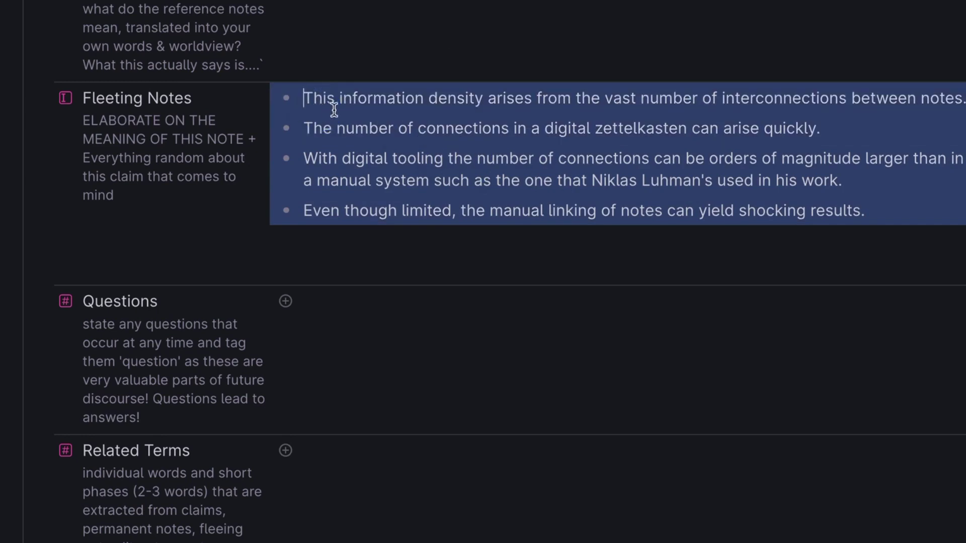
pyautogui.scroll(1, 444, 35)
pyautogui.scroll(-10, 444, 34)
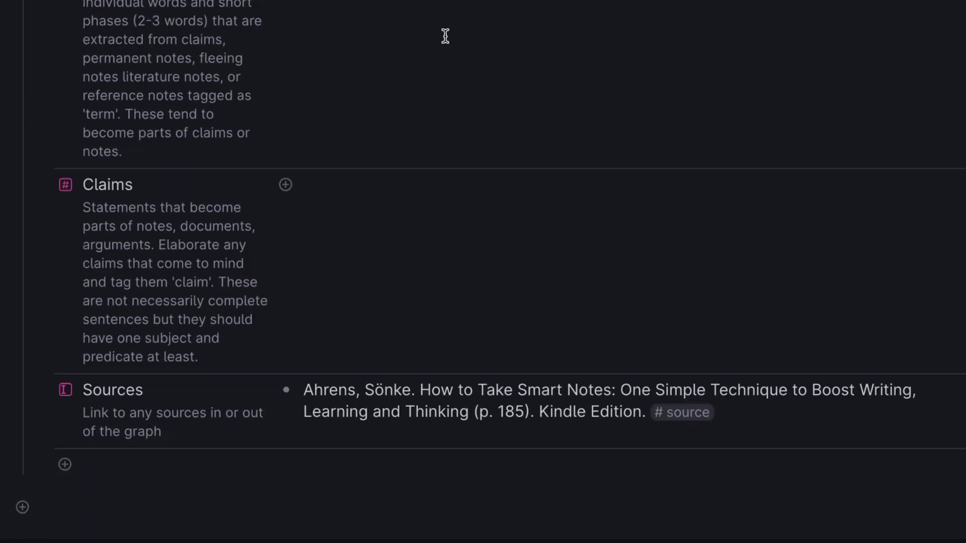
pyautogui.click(408, 201)
# Paste the four copied bullets into the Claims field.
pyautogui.hotkey('ctrl', 'v')
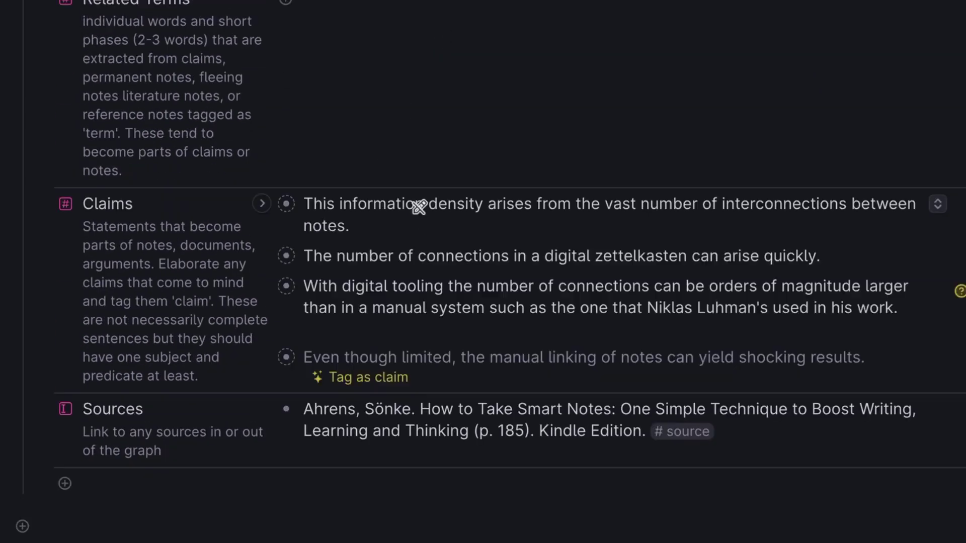
pyautogui.scroll(5, 520, 297)
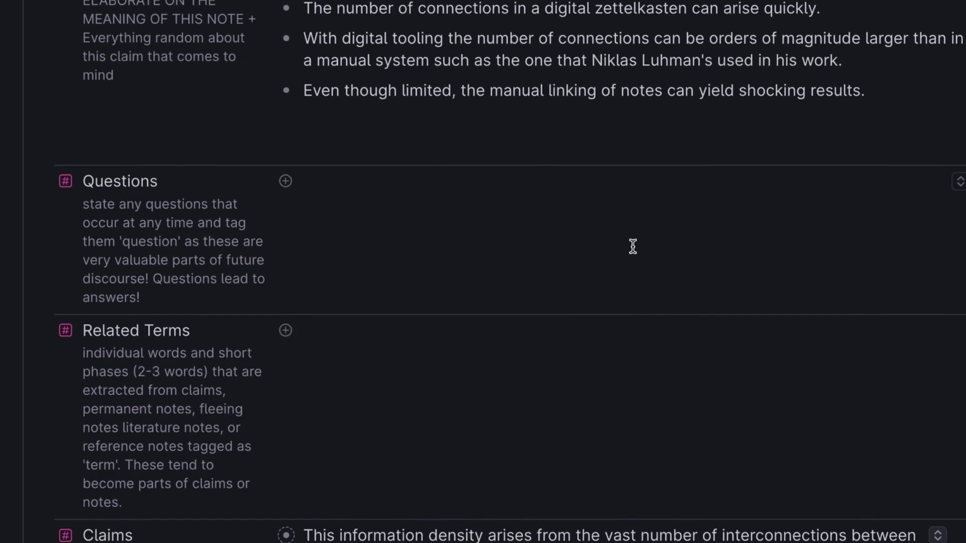
pyautogui.scroll(-5, 633, 247)
# Tag each of the four statements under Claims with #claim.
pyautogui.click(478, 194)
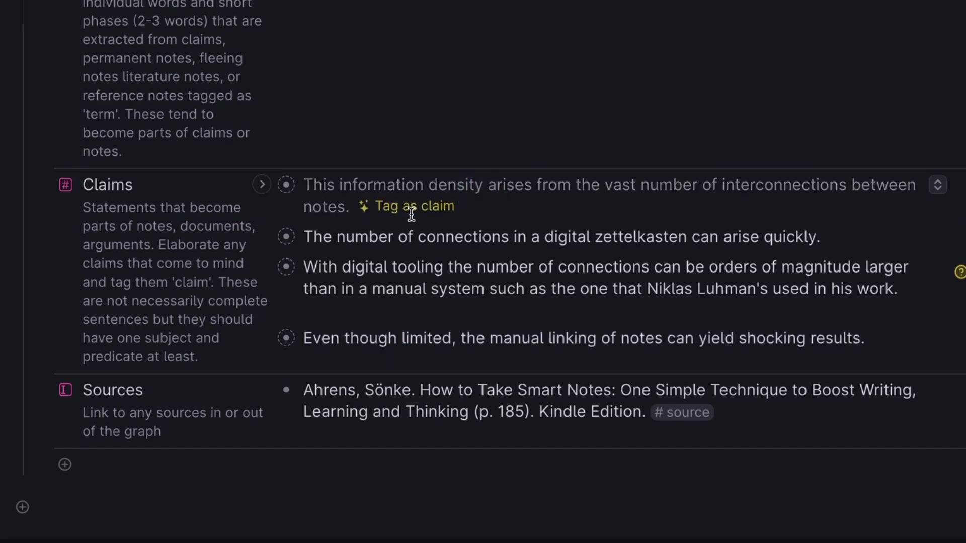
pyautogui.click(440, 210)
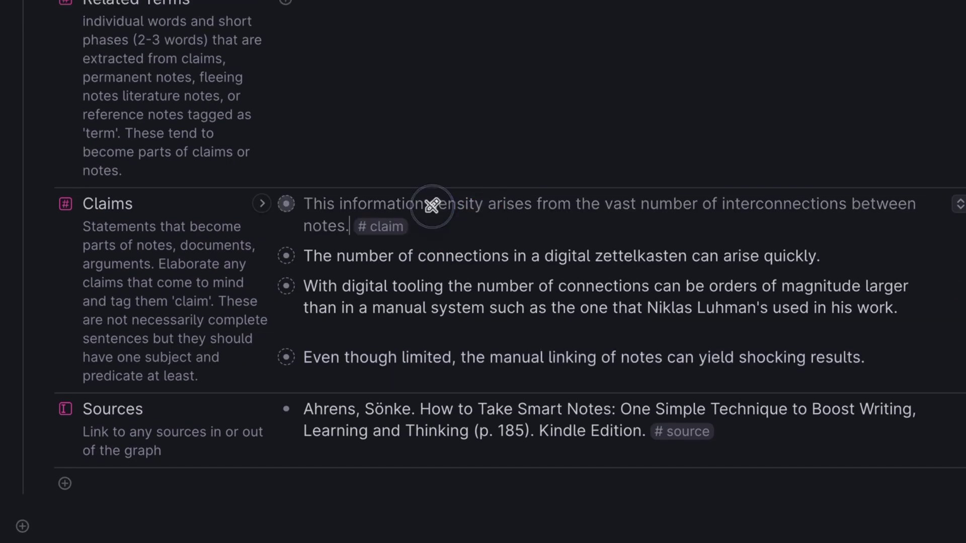
pyautogui.click(848, 259)
pyautogui.click(335, 329)
pyautogui.click(400, 377)
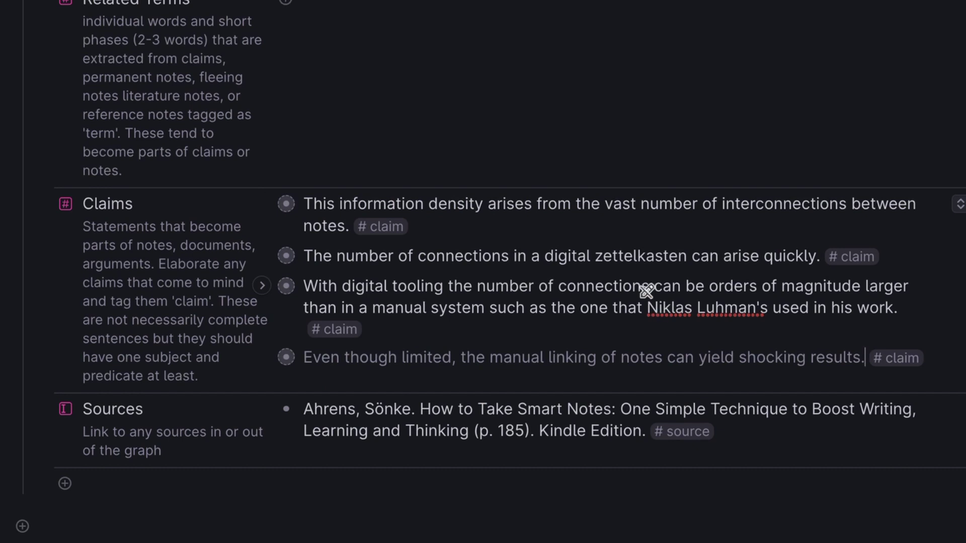
pyautogui.scroll(-1, 644, 288)
pyautogui.scroll(6, 649, 266)
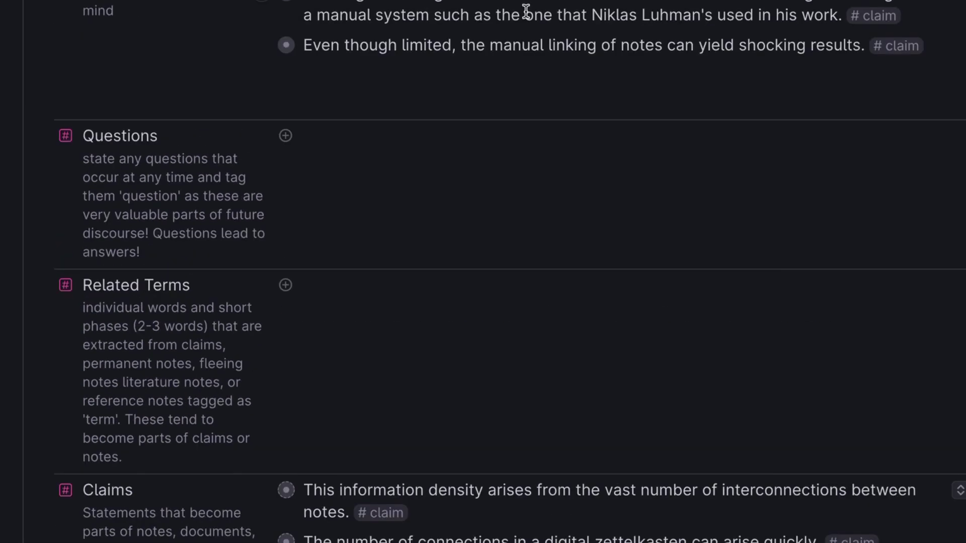
pyautogui.scroll(7, 526, 11)
pyautogui.scroll(-13, 526, 11)
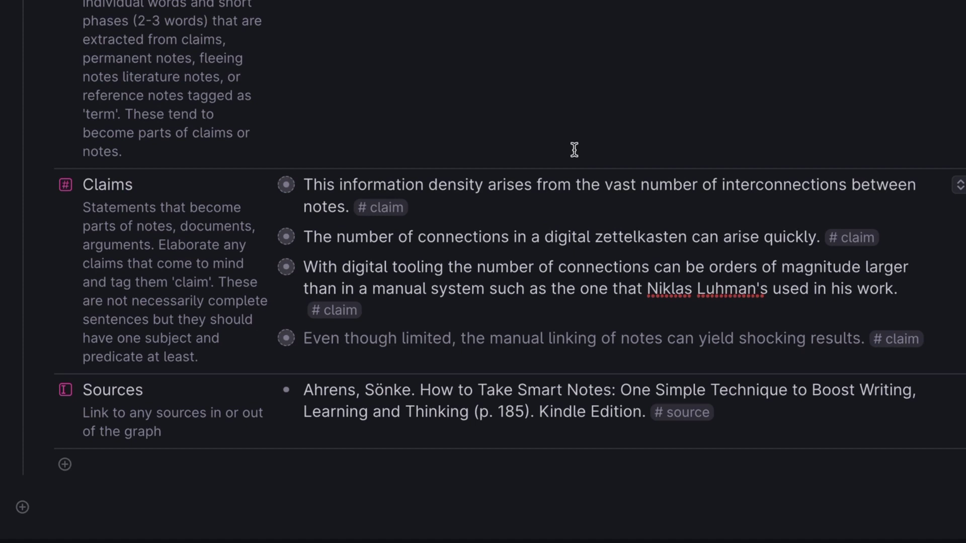
# Browse the @ search matches for the digital zettelkasten note, then close it without linking.
pyautogui.click(632, 36)
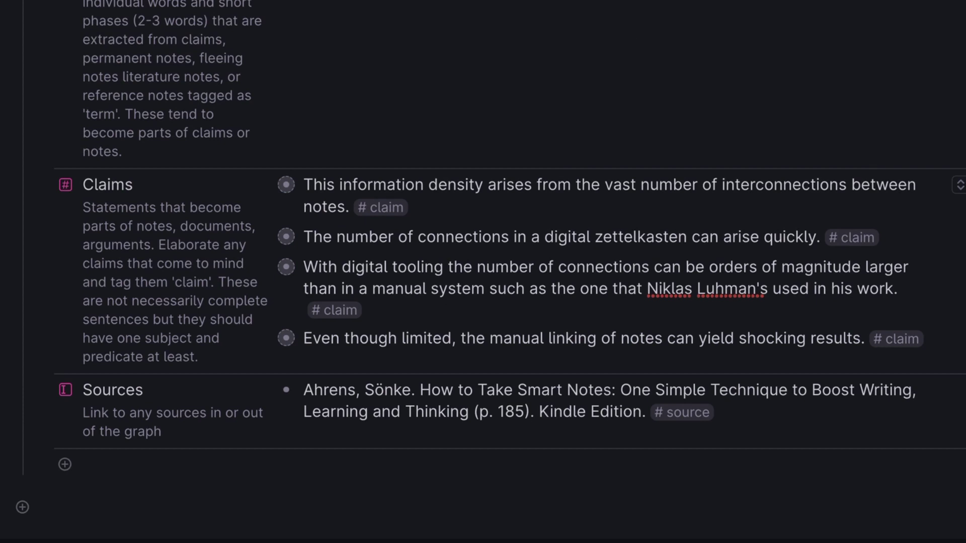
pyautogui.press('Return')
pyautogui.press('Down')
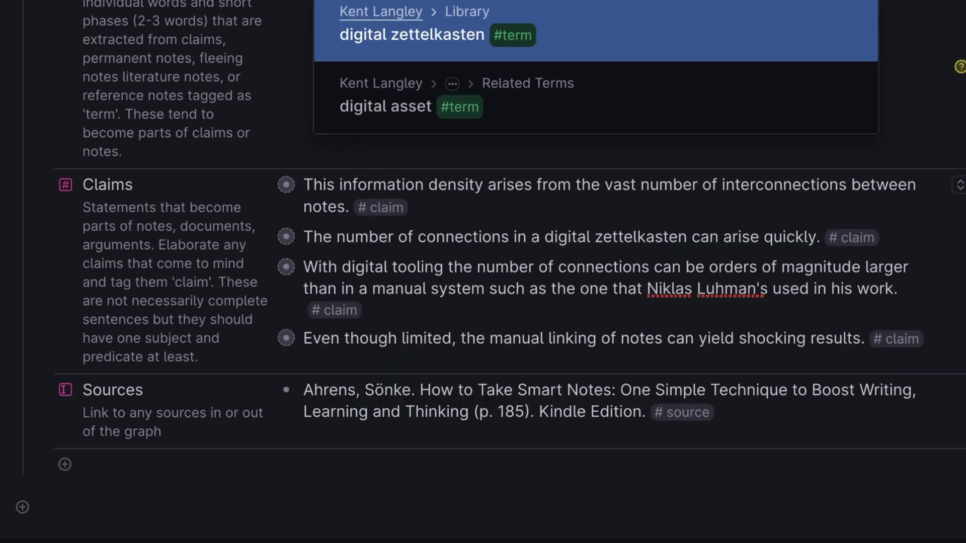
pyautogui.press('Up')
pyautogui.press('Down')
pyautogui.press('Up')
pyautogui.press('Down')
pyautogui.press('Up')
pyautogui.press('Return')
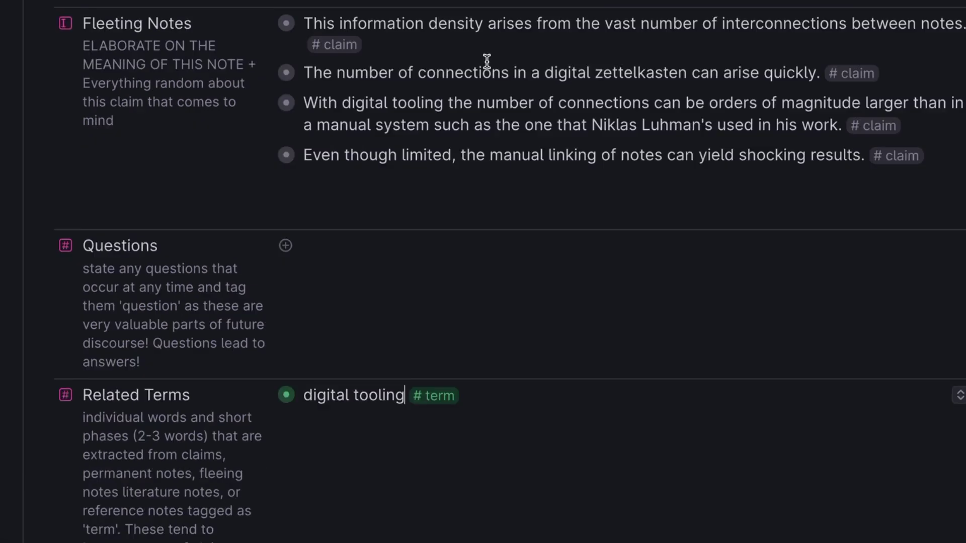
# Review the claims and place the caret after 'digital tooling' in Related Terms.
pyautogui.scroll(-8, 487, 61)
pyautogui.scroll(15, 487, 62)
pyautogui.scroll(-15, 487, 61)
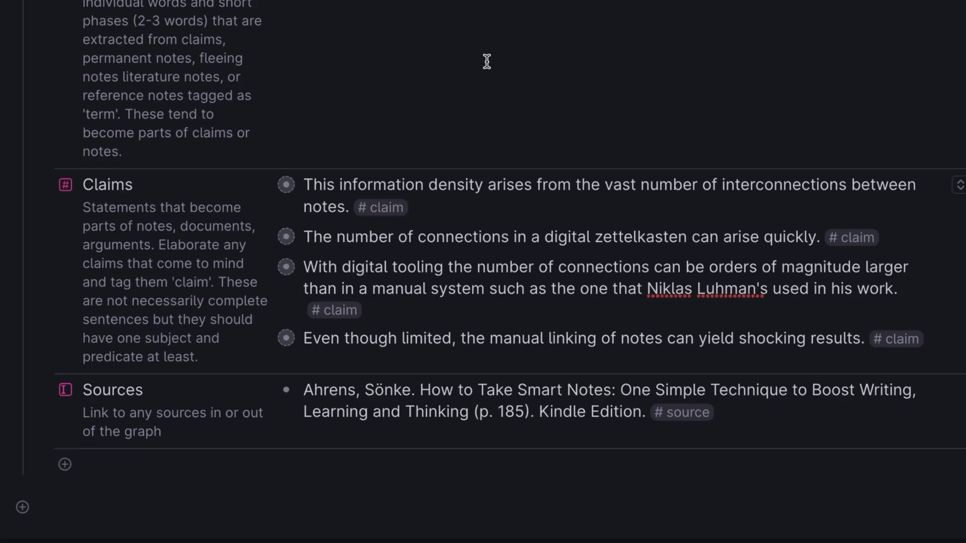
pyautogui.scroll(15, 487, 62)
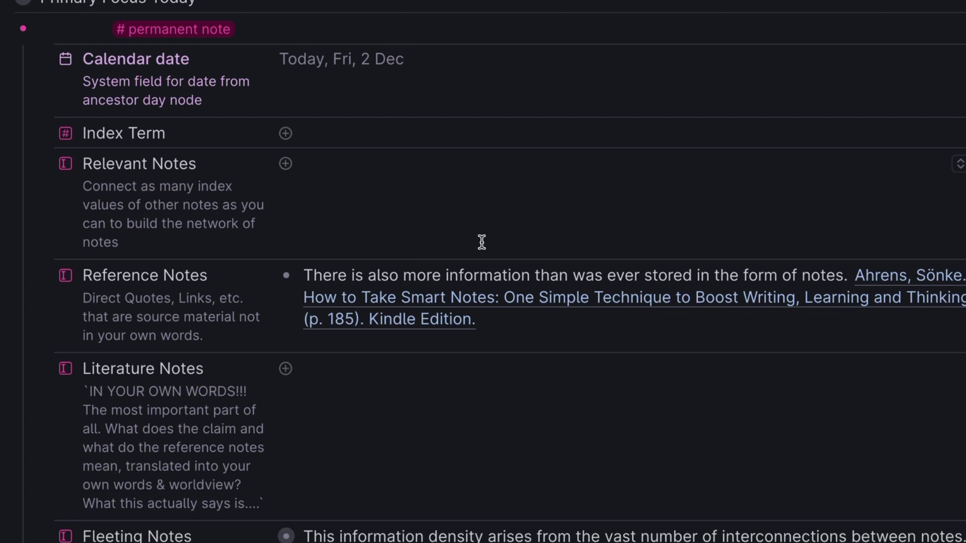
pyautogui.scroll(-5, 548, 477)
pyautogui.scroll(4, 549, 478)
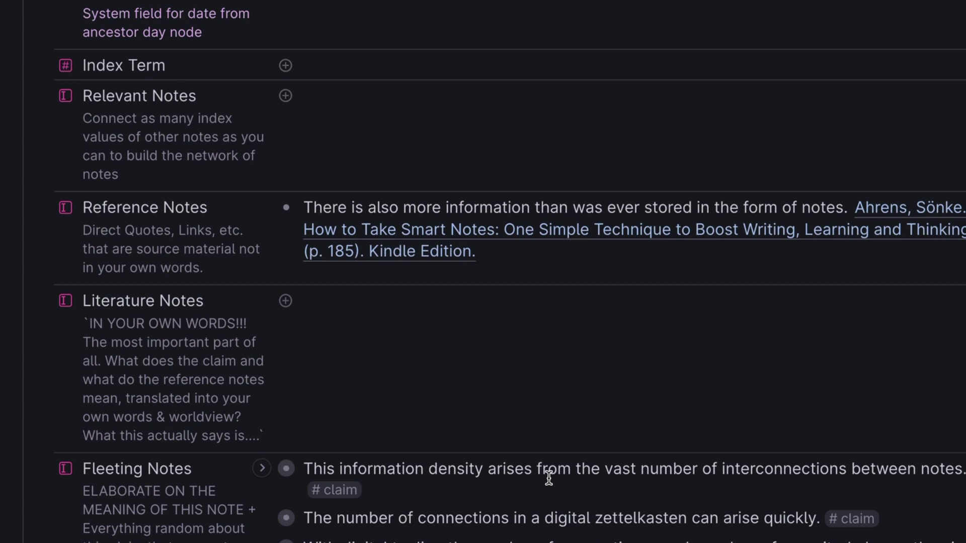
pyautogui.scroll(-12, 548, 478)
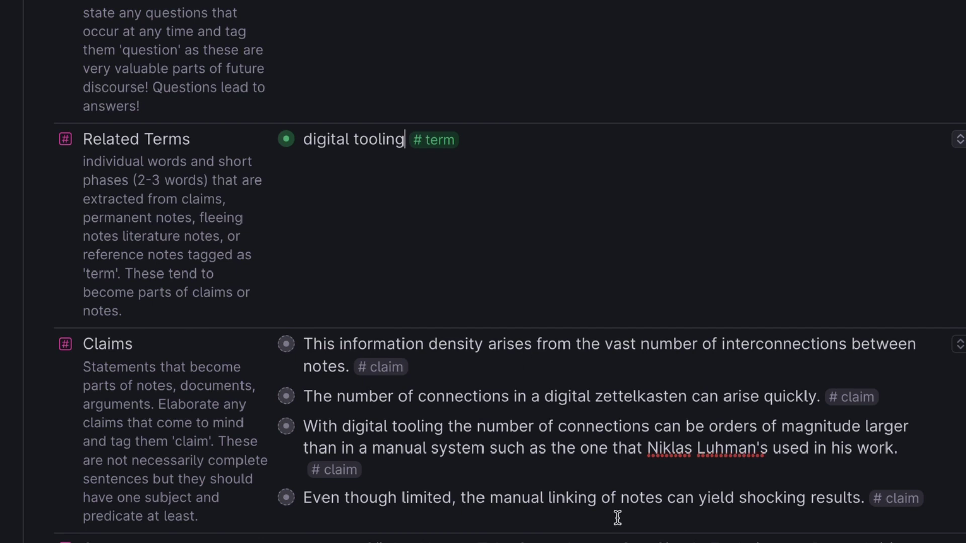
pyautogui.scroll(1, 591, 440)
pyautogui.click(405, 194)
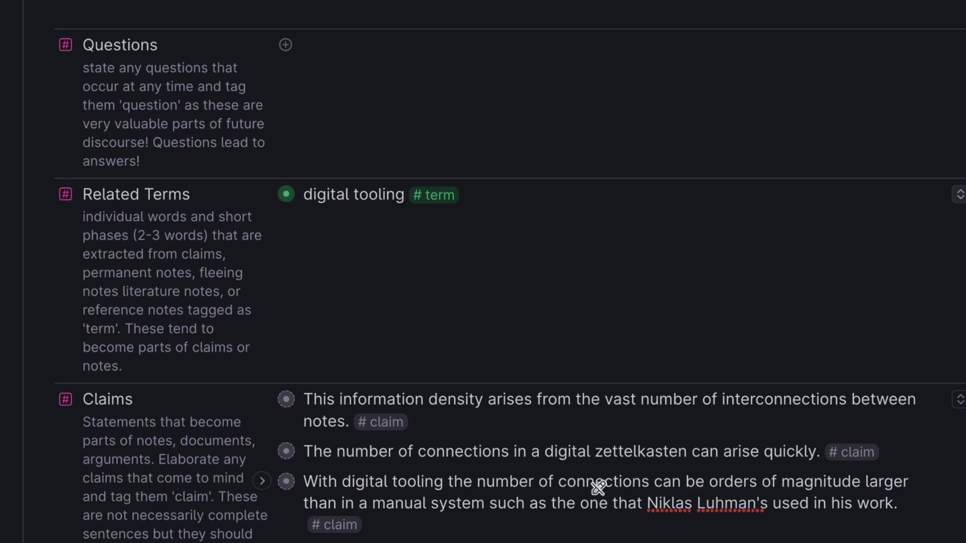
# Add 'information density' as a term below digital tooling in Related Terms.
pyautogui.scroll(-1, 598, 486)
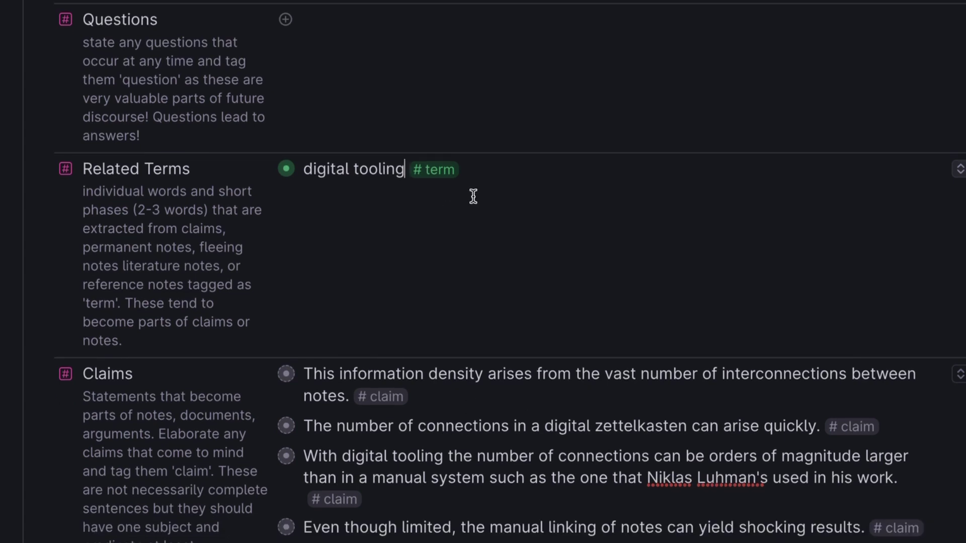
pyautogui.press('Return')
pyautogui.write('infor')
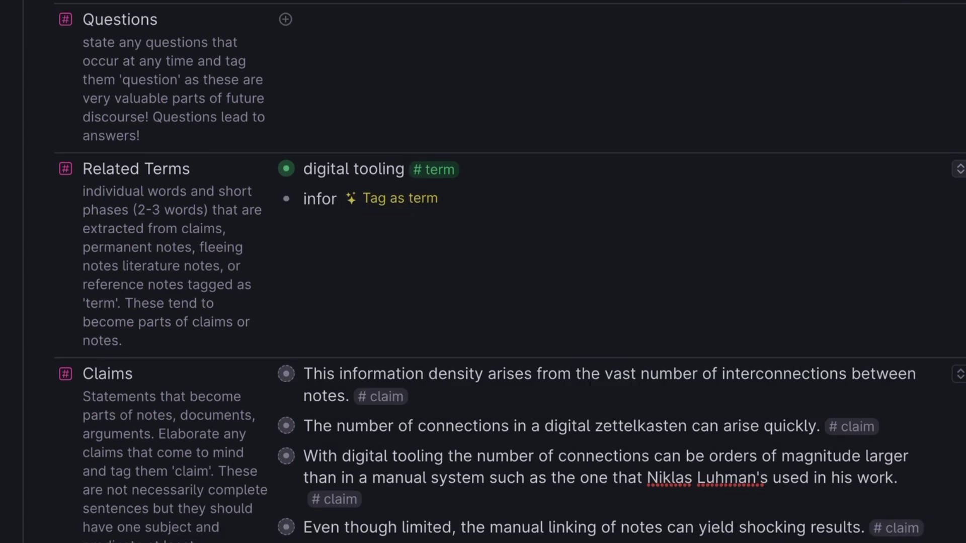
pyautogui.write('mation density')
pyautogui.press('Tab')
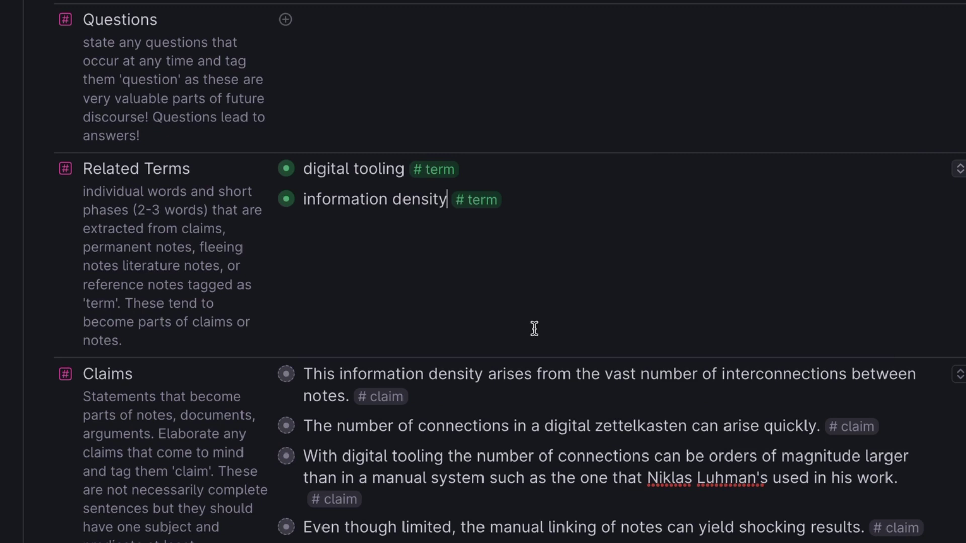
# Set the Index Term field to the information density #term node.
pyautogui.scroll(6, 534, 329)
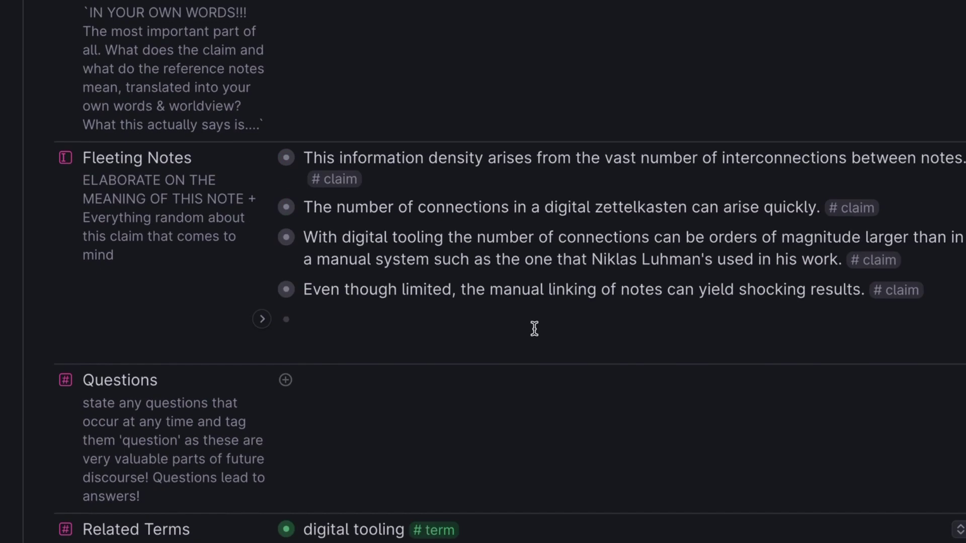
pyautogui.scroll(6, 484, 226)
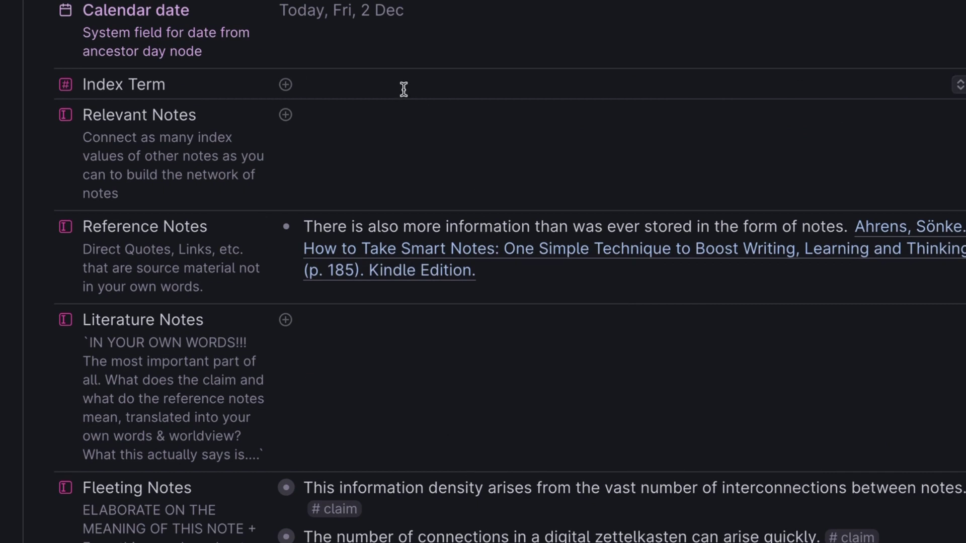
pyautogui.write('information')
pyautogui.click(443, 151)
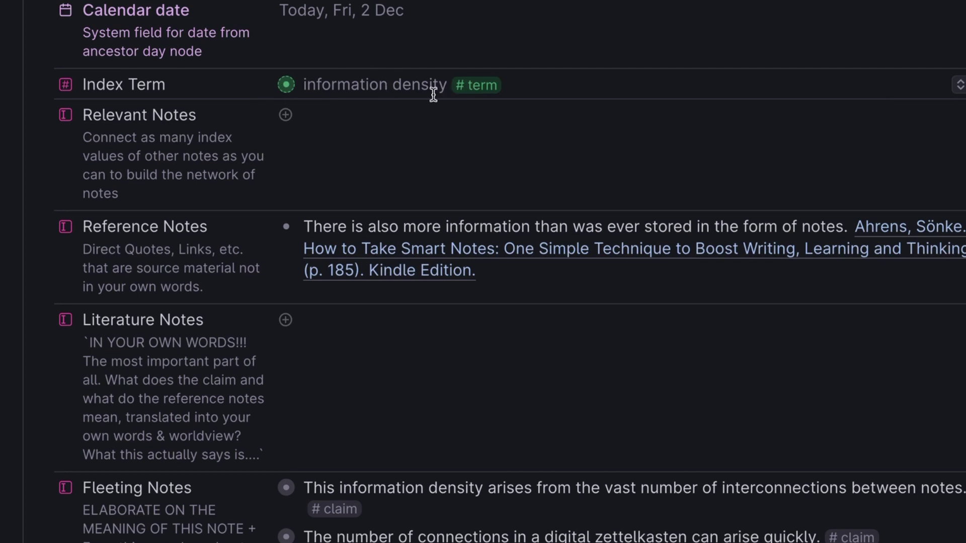
pyautogui.write('@')
pyautogui.press('Escape')
pyautogui.hotkey('ctrl', 'z')
pyautogui.hotkey('ctrl', 'shift', 'z')
pyautogui.hotkey('ctrl', 'shift', 'z')
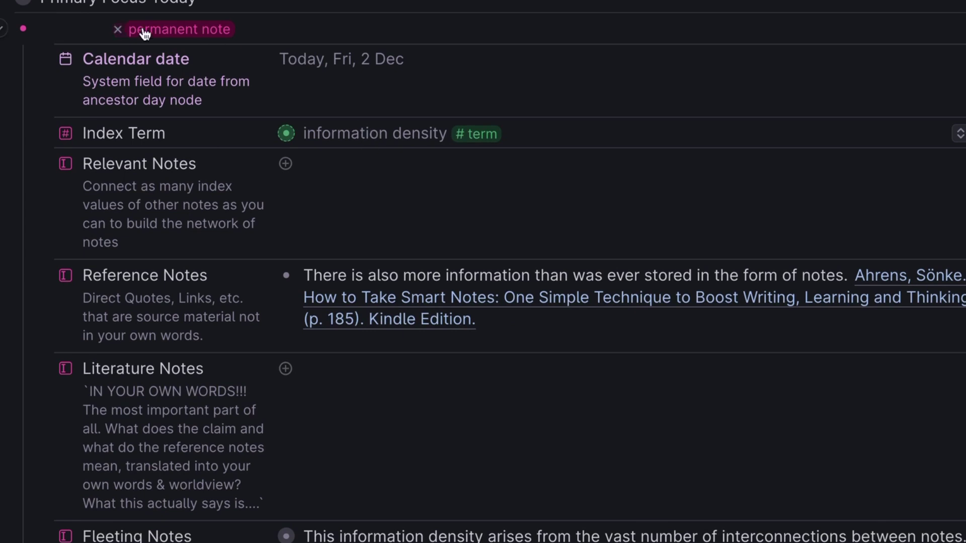
pyautogui.click(55, 25)
pyautogui.scroll(-10, 177, 96)
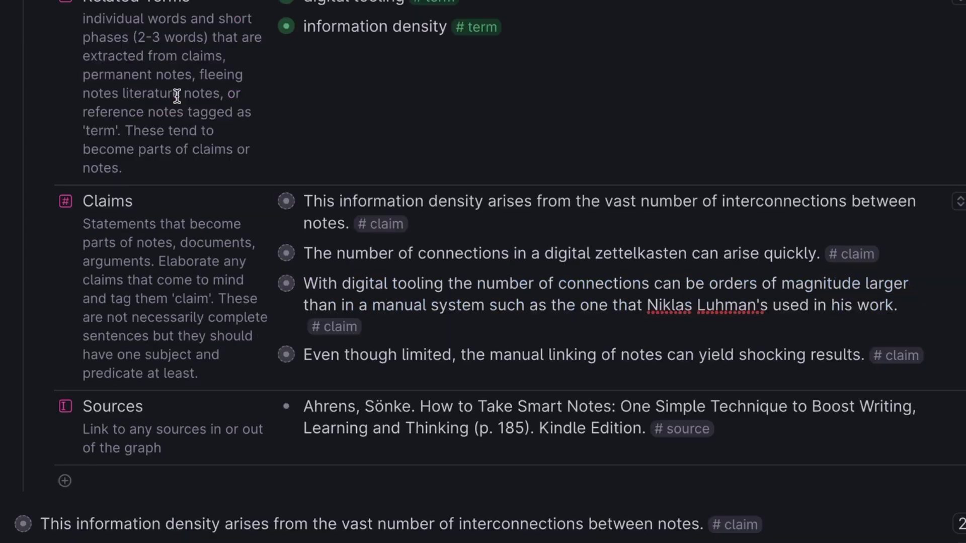
pyautogui.scroll(10, 177, 96)
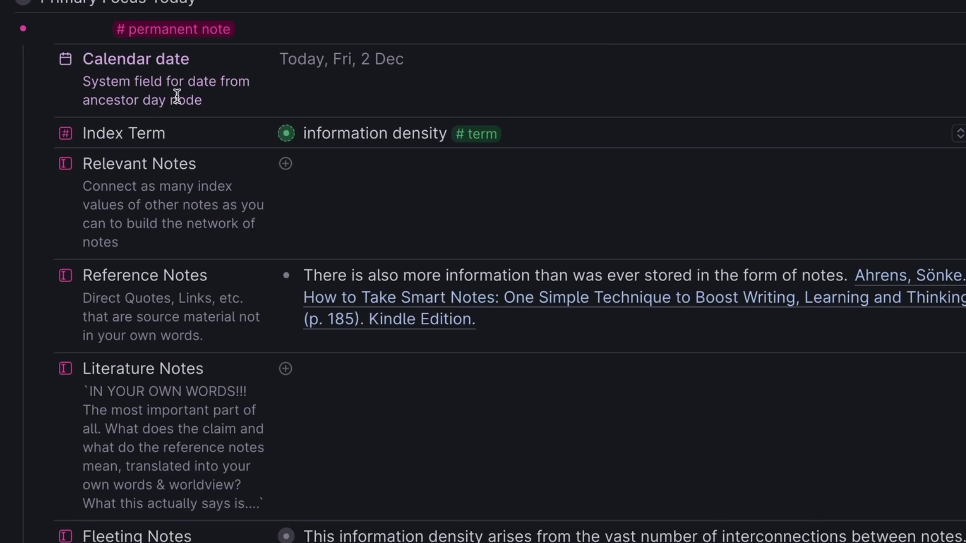
pyautogui.click(32, 27)
pyautogui.write('@information den')
pyautogui.scroll(-10, 468, 347)
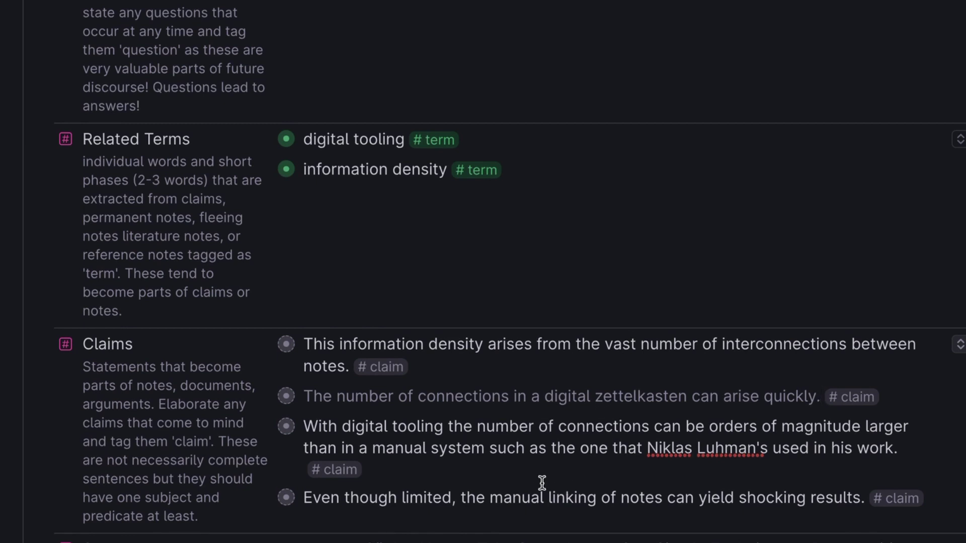
# Add references to the three claims about connections after it in the title.
pyautogui.hotkey('ctrl', 'Down')
pyautogui.hotkey('ctrl', 'Up')
pyautogui.hotkey('ctrl', 'Down')
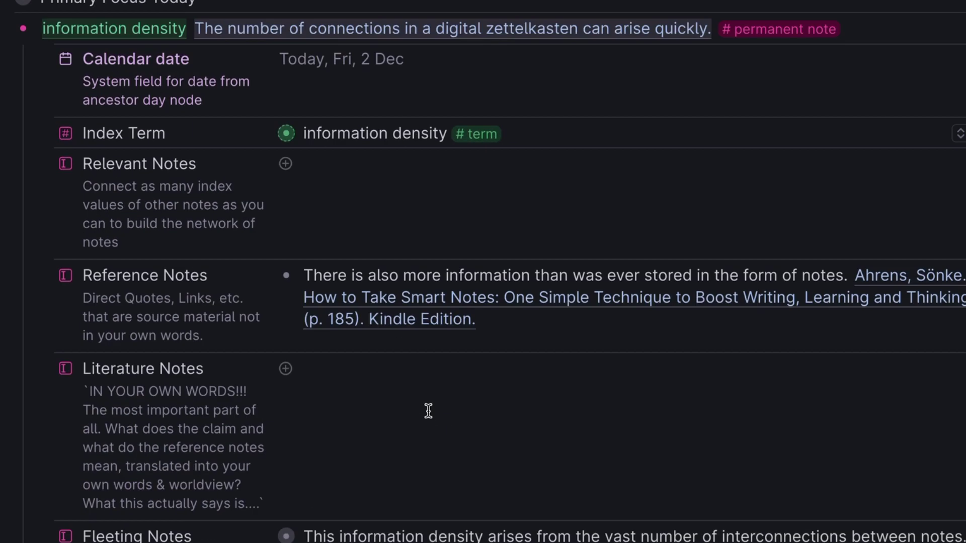
pyautogui.click(713, 28)
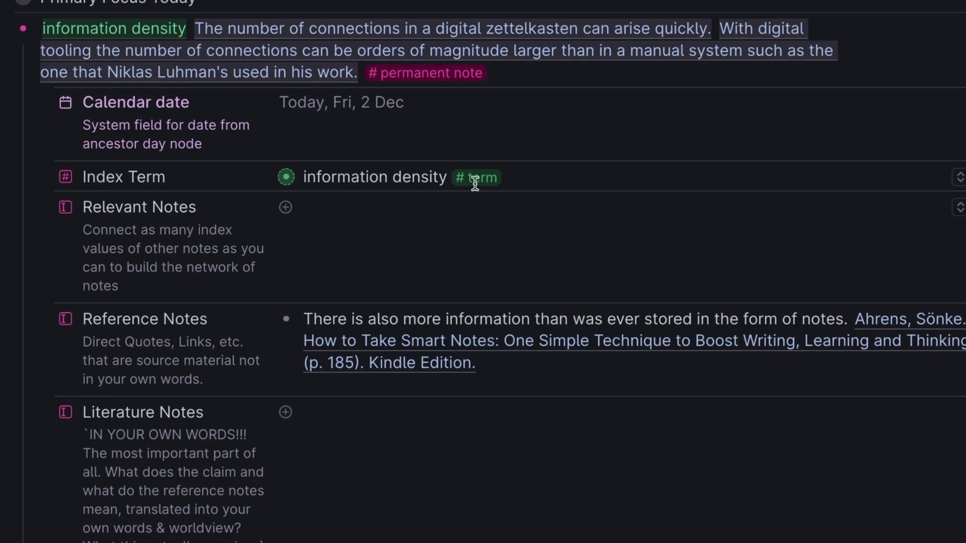
pyautogui.write('This information density arises from the vast number of interconnections between notes.')
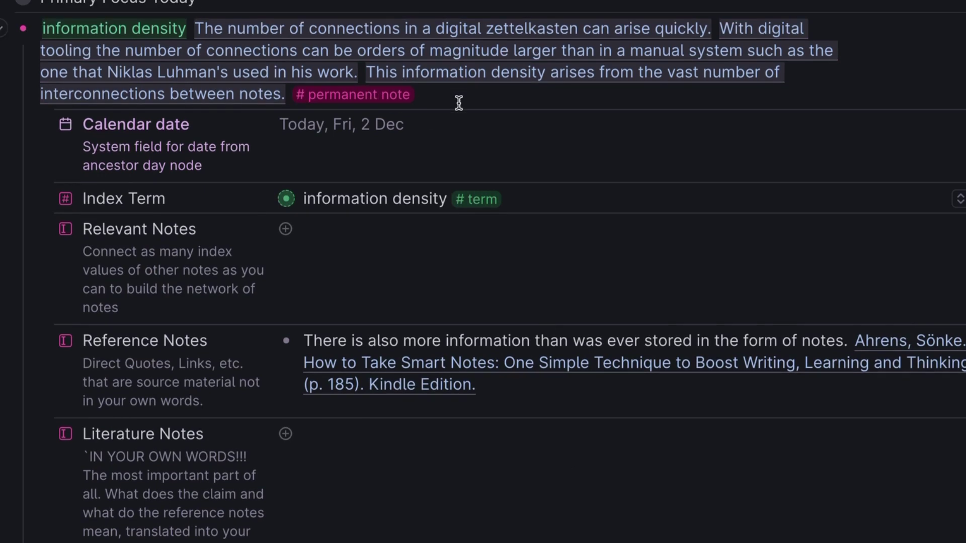
pyautogui.scroll(-8, 705, 469)
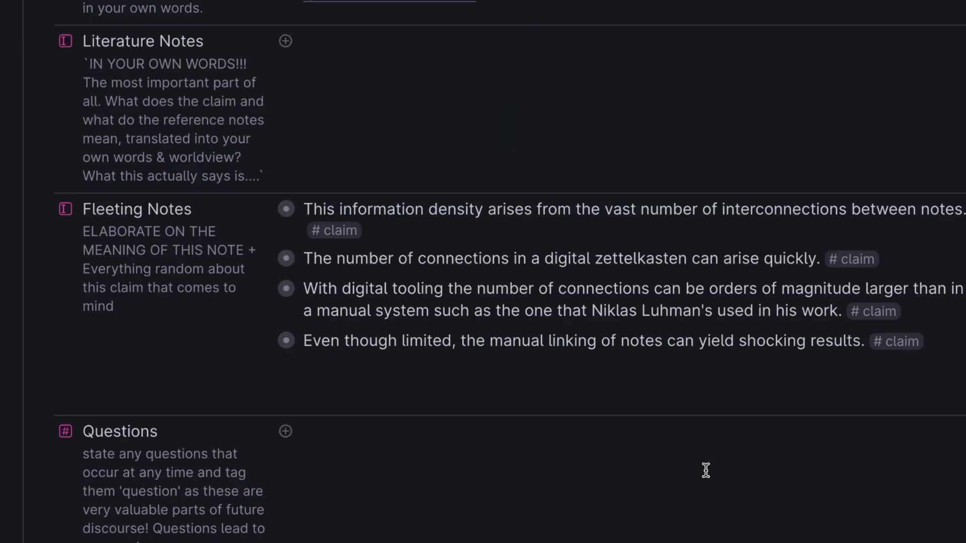
pyautogui.scroll(-2, 475, 518)
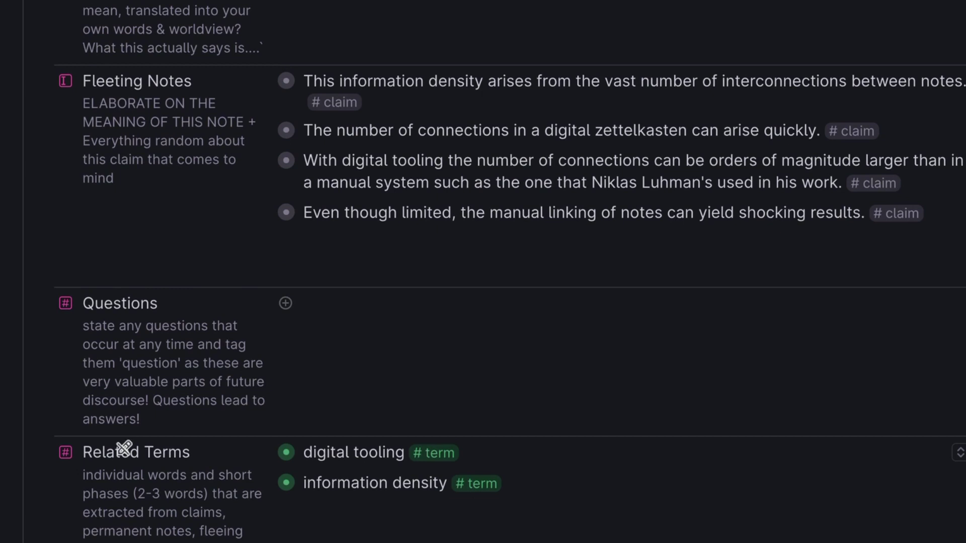
pyautogui.scroll(10, 519, 452)
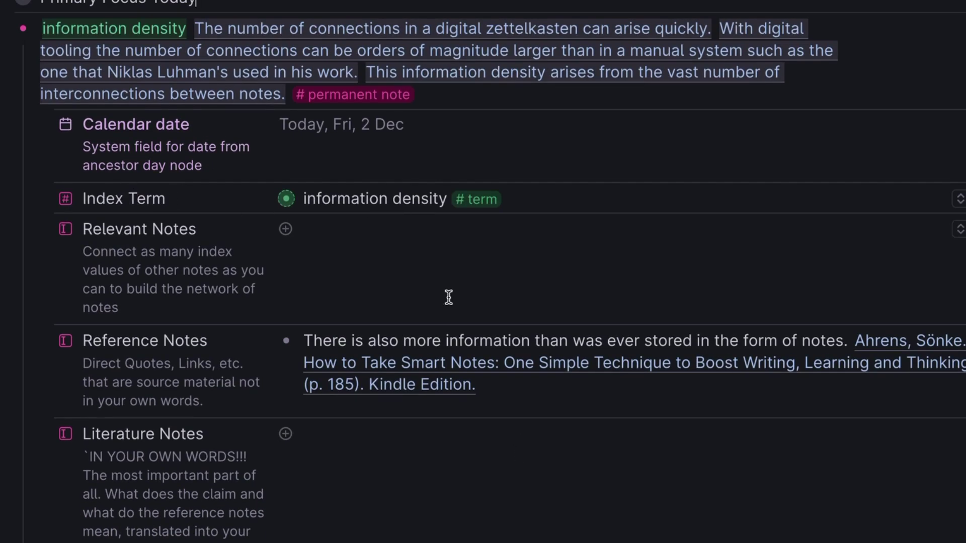
pyautogui.click(363, 225)
# Link zettelkasten and Zettelkasten brain as Relevant Notes via @-mentions.
pyautogui.write('@zettle')
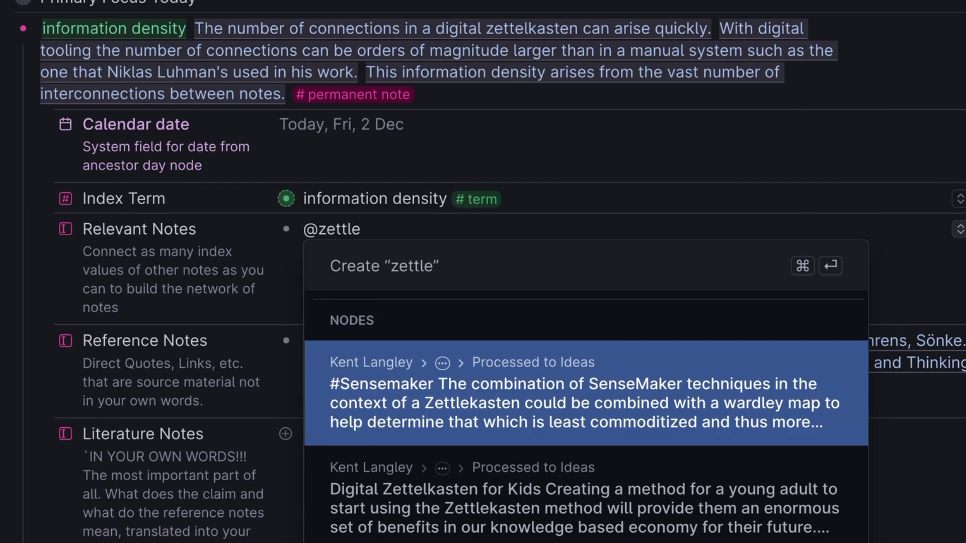
pyautogui.press('BackSpace')
pyautogui.press('BackSpace')
pyautogui.write('el')
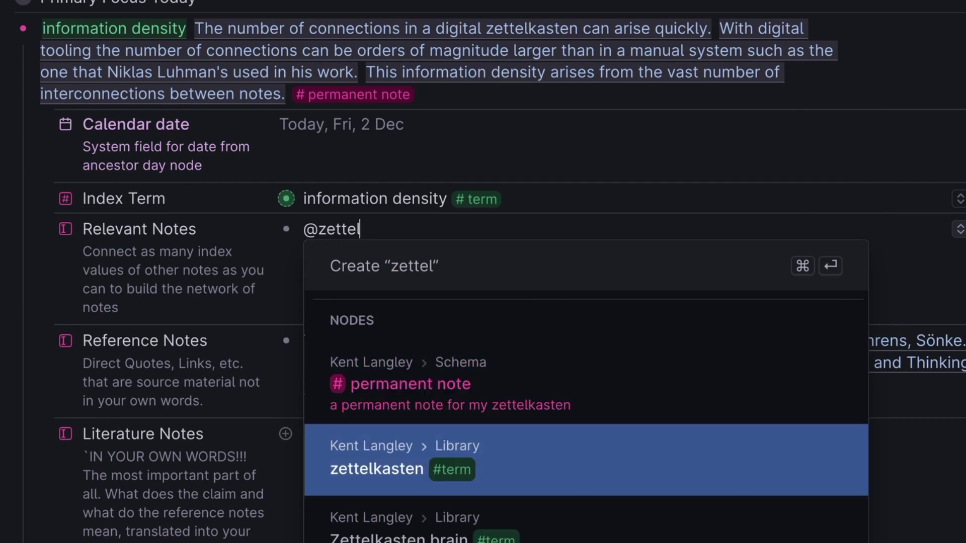
pyautogui.click(425, 476)
pyautogui.press('Return')
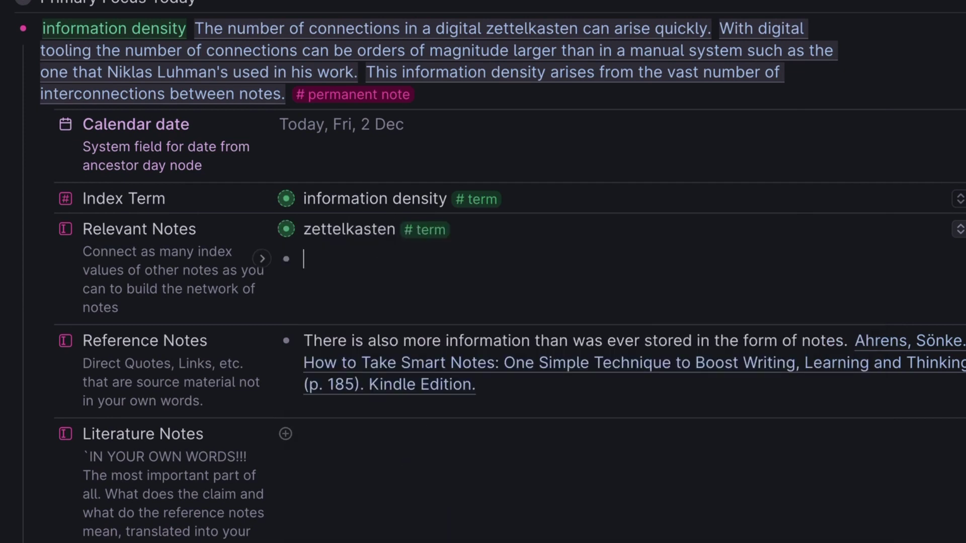
pyautogui.write('ze')
pyautogui.press('BackSpace')
pyautogui.write('@zettel')
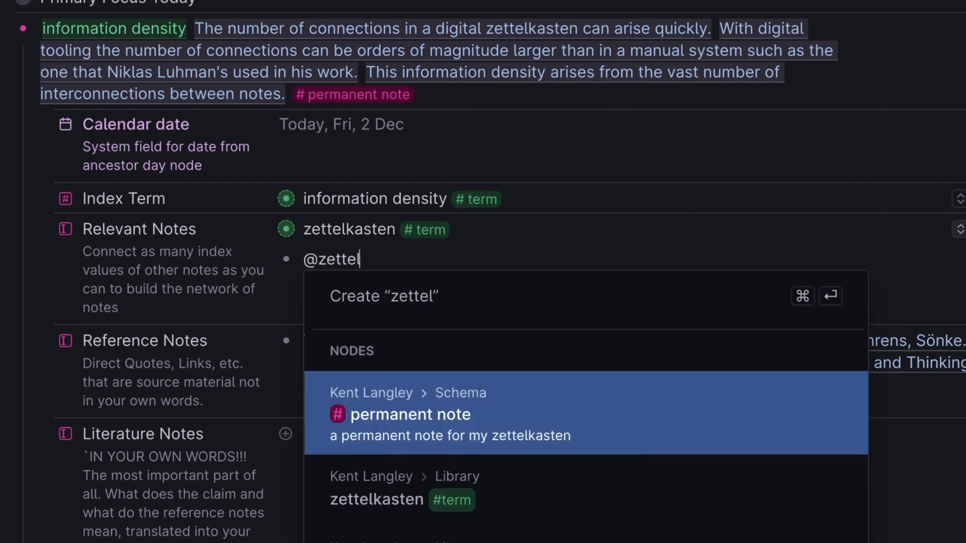
pyautogui.scroll(-5, 460, 384)
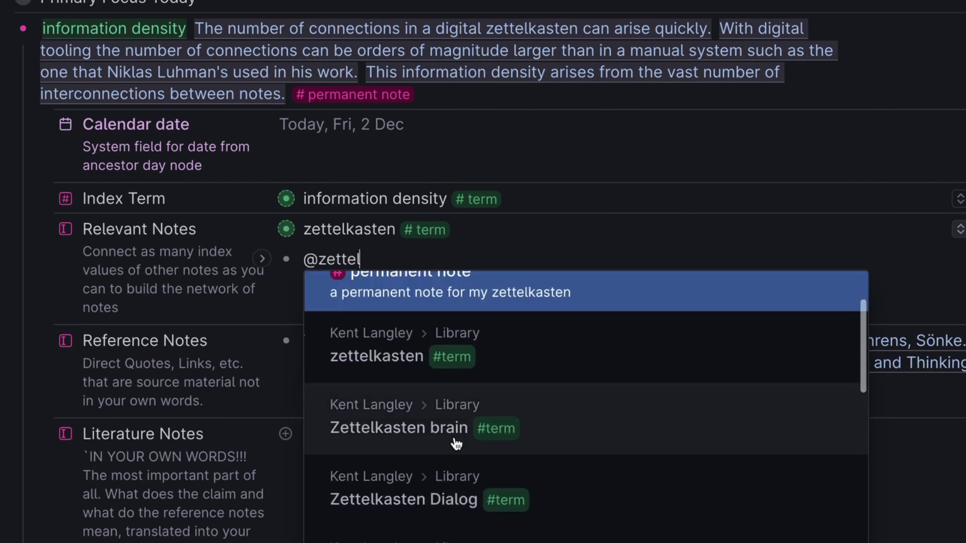
pyautogui.click(449, 346)
# Add Zettelkasten Dialog and digital zettelkasten as further Relevant Notes.
pyautogui.press('Return')
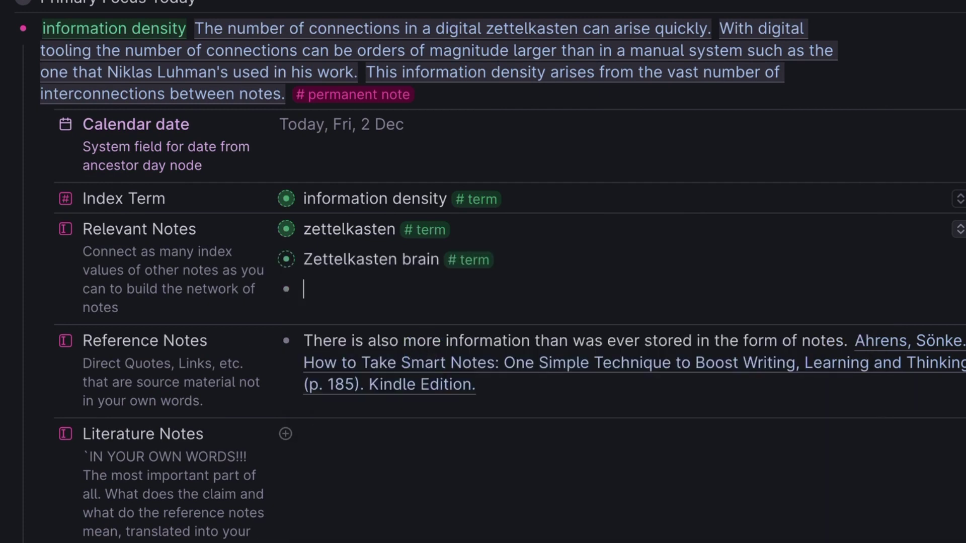
pyautogui.write('@zettel')
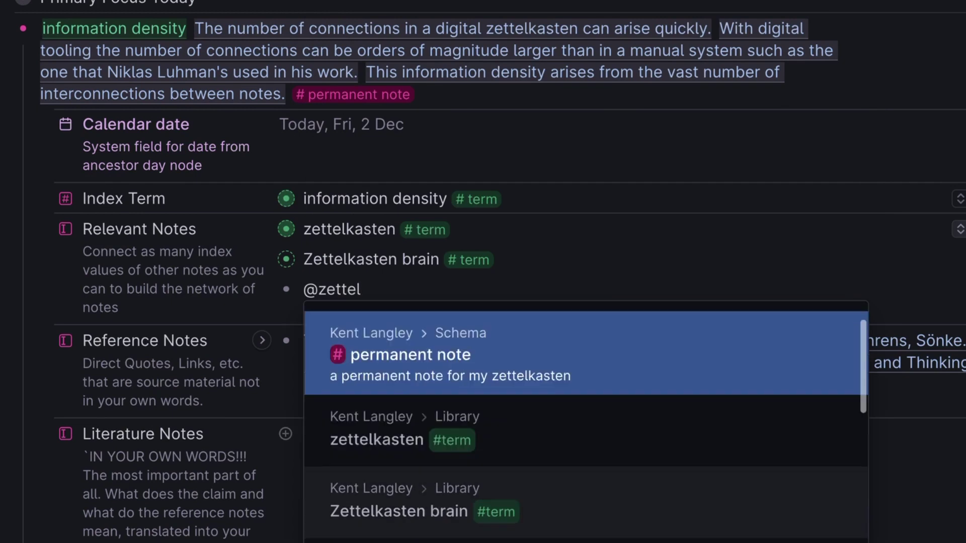
pyautogui.click(453, 542)
pyautogui.press('Return')
pyautogui.write('@')
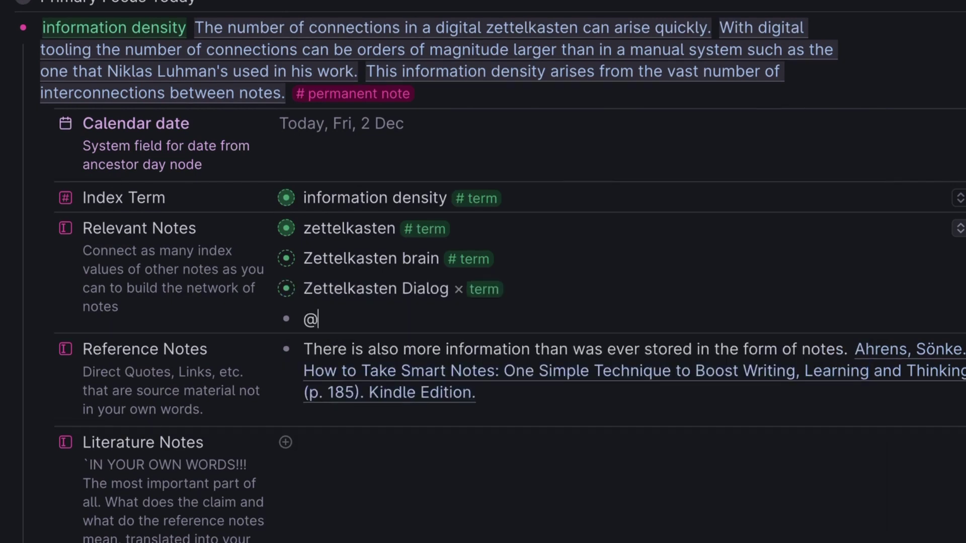
pyautogui.write('inform')
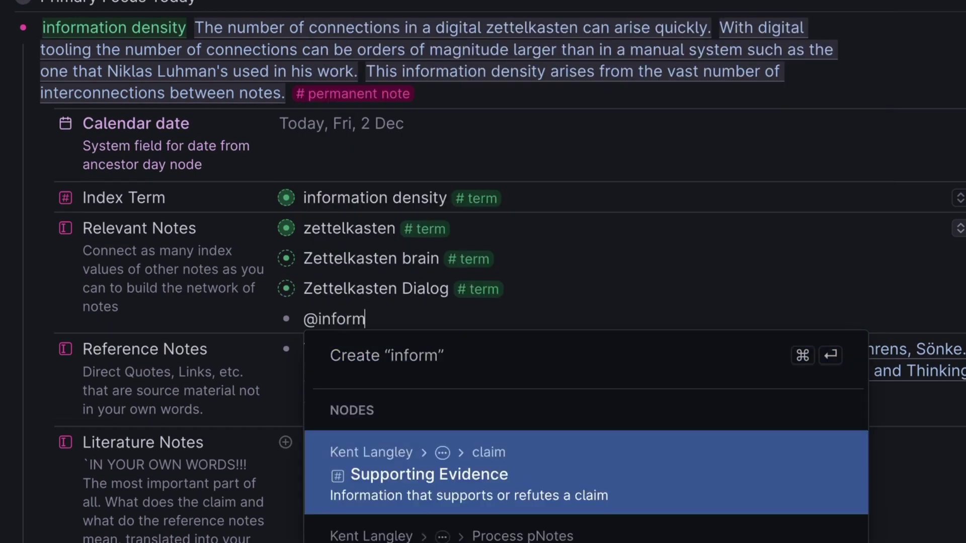
pyautogui.press('BackSpace')
pyautogui.press('BackSpace')
pyautogui.press('BackSpace')
pyautogui.press('BackSpace')
pyautogui.press('BackSpace')
pyautogui.press('BackSpace')
pyautogui.write('data')
pyautogui.press('BackSpace')
pyautogui.press('BackSpace')
pyautogui.press('BackSpace')
pyautogui.press('BackSpace')
pyautogui.write('zette')
pyautogui.click(412, 494)
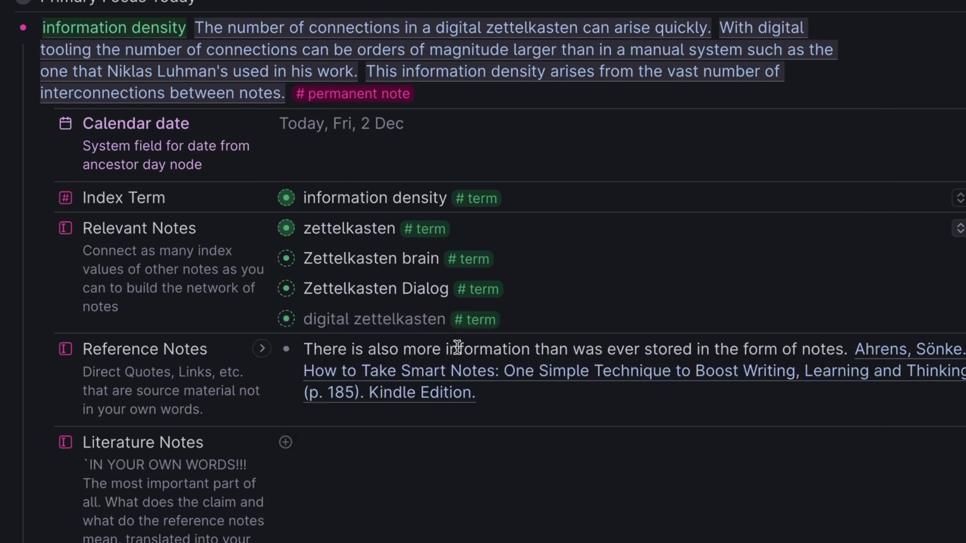
# Remove the leftover unfinished entry and open the Zettelkasten brain term page.
pyautogui.press('Return')
pyautogui.write('@zettelkas')
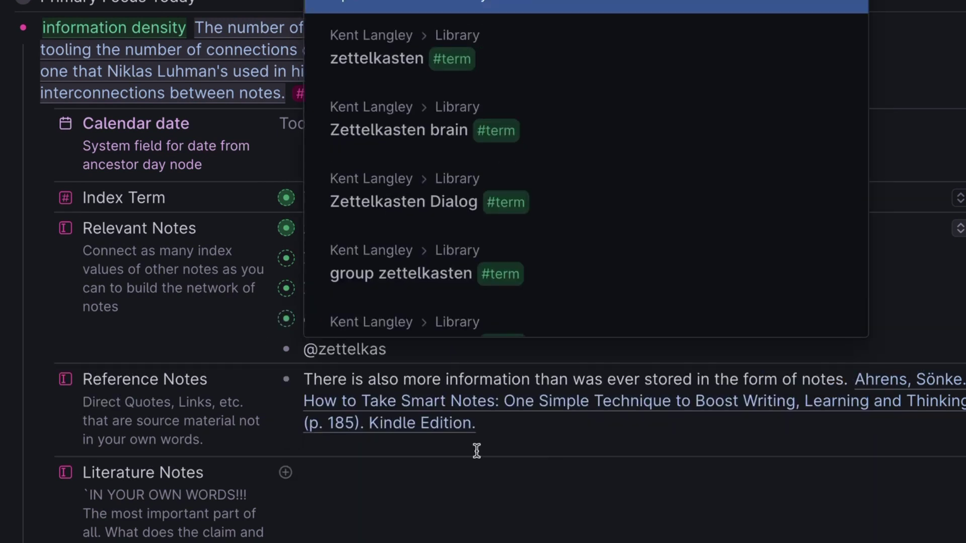
pyautogui.click(525, 447)
pyautogui.click(415, 343)
pyautogui.hotkey('shift', 'Home')
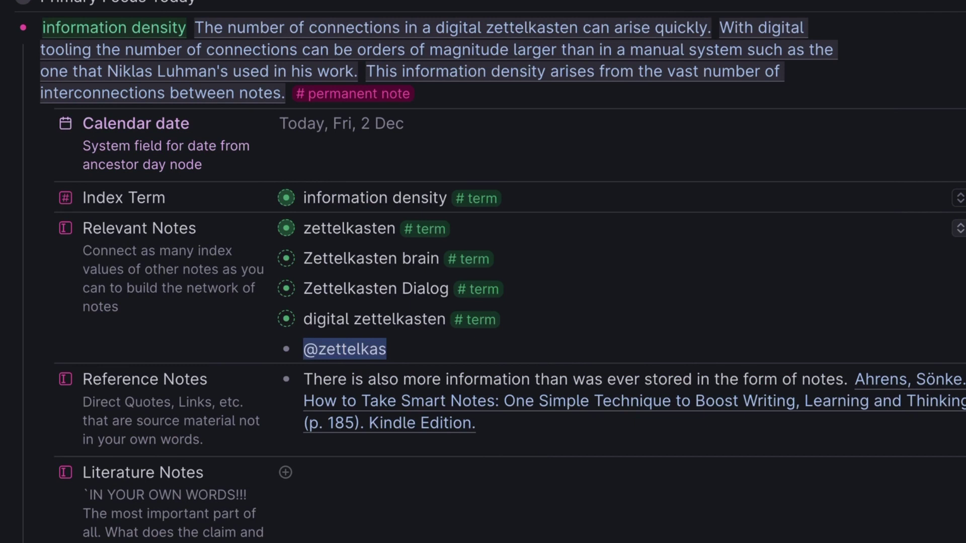
pyautogui.press('BackSpace')
pyautogui.press('BackSpace')
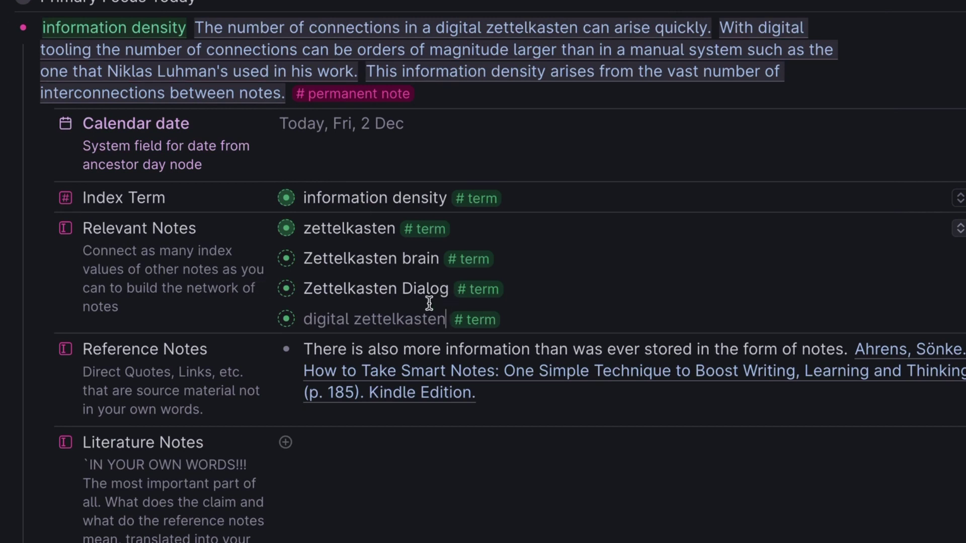
pyautogui.click(430, 259)
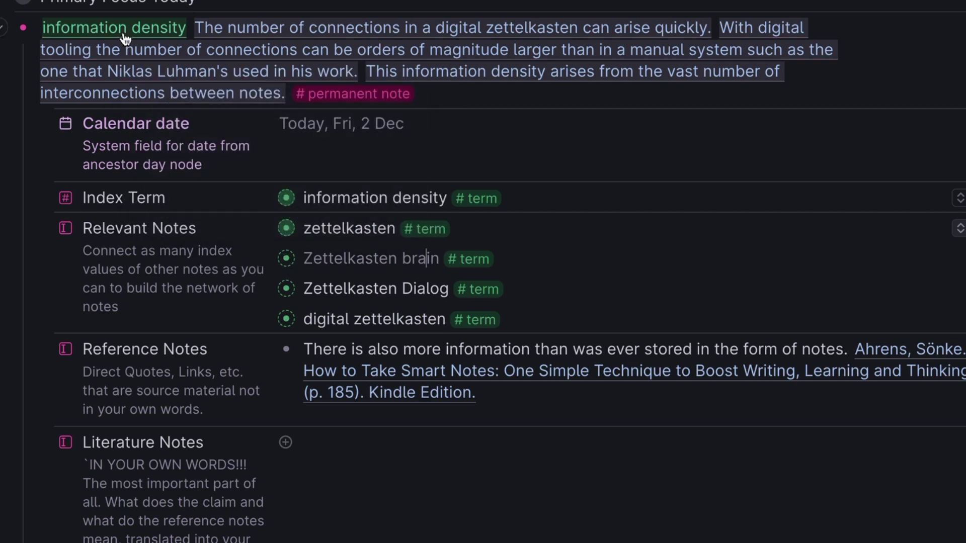
pyautogui.click(288, 262)
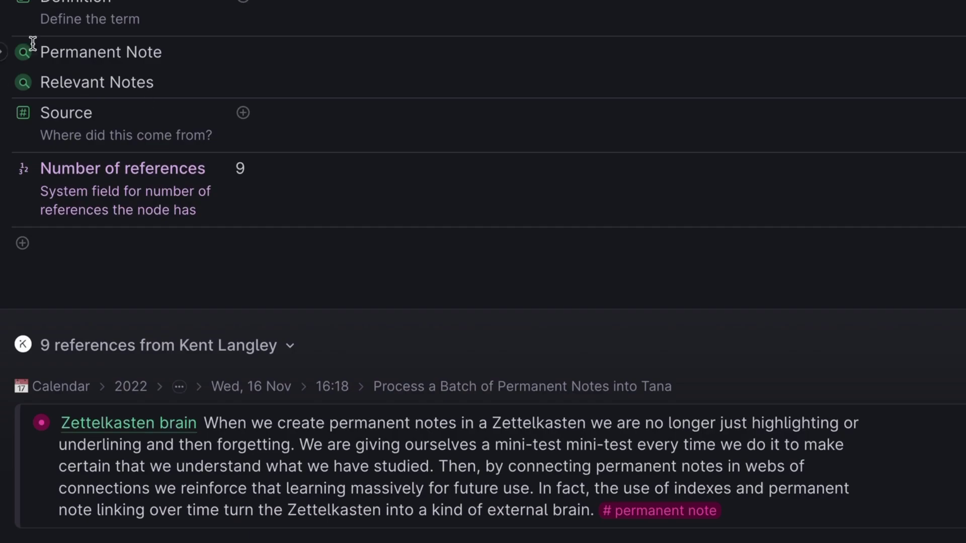
# Open the Zettelkasten brain permanent note from the term's Permanent Note list.
pyautogui.click(4, 52)
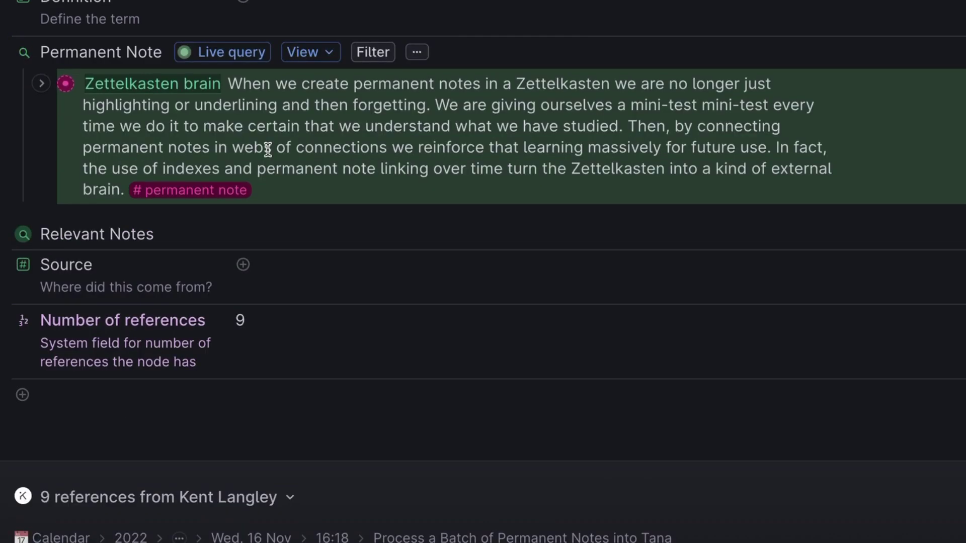
pyautogui.click(142, 81)
pyautogui.scroll(-8, 314, 242)
pyautogui.scroll(3, 327, 32)
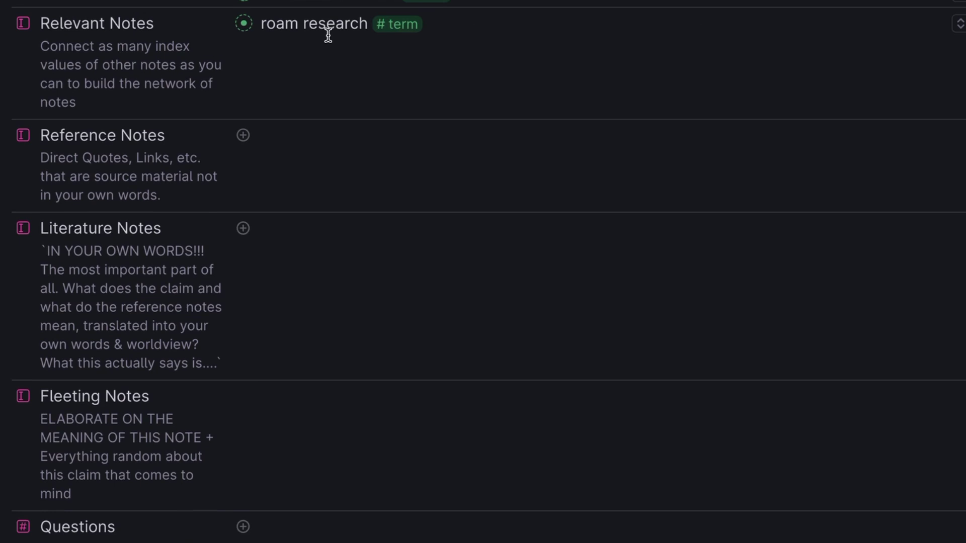
# Link information density in its Relevant Notes and open that term's page.
pyautogui.click(330, 70)
pyautogui.write('@infor')
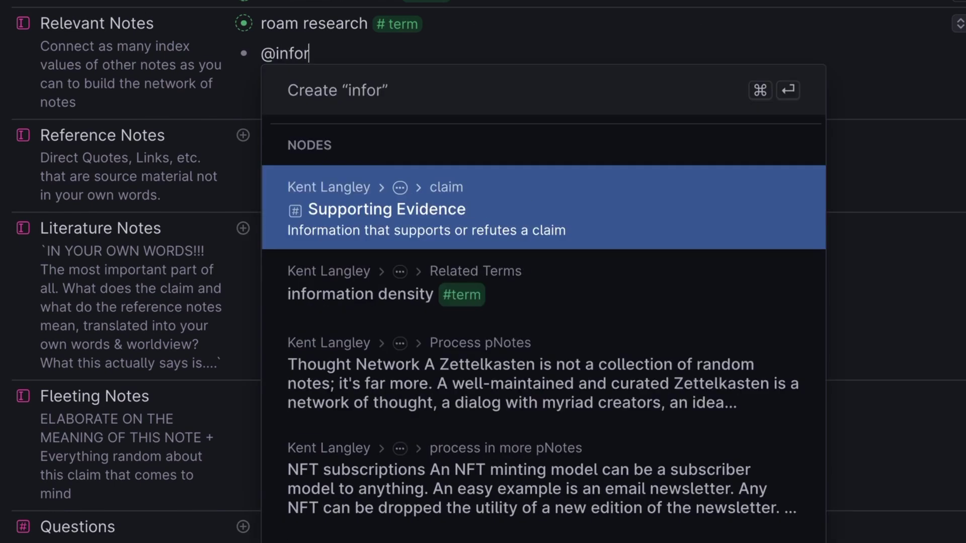
pyautogui.press('Down')
pyautogui.press('Return')
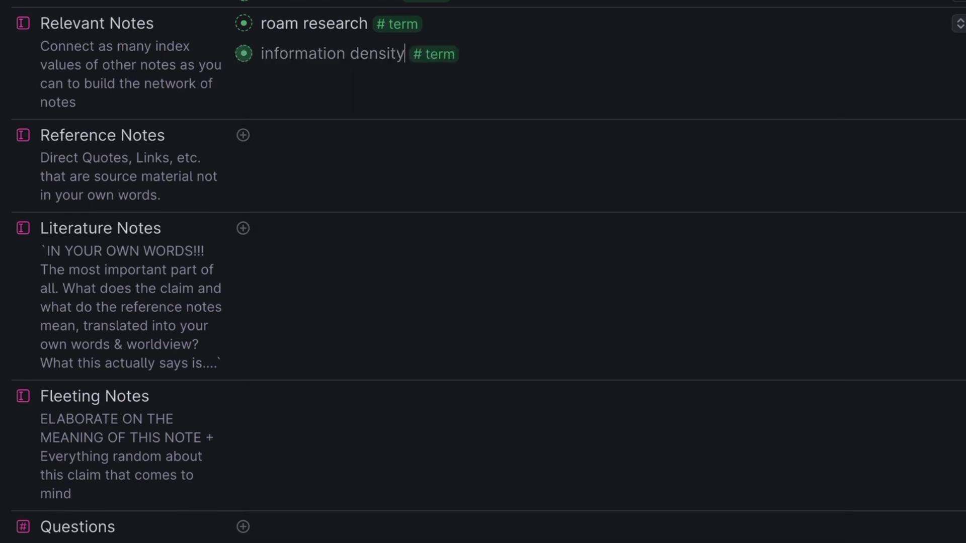
pyautogui.click(430, 173)
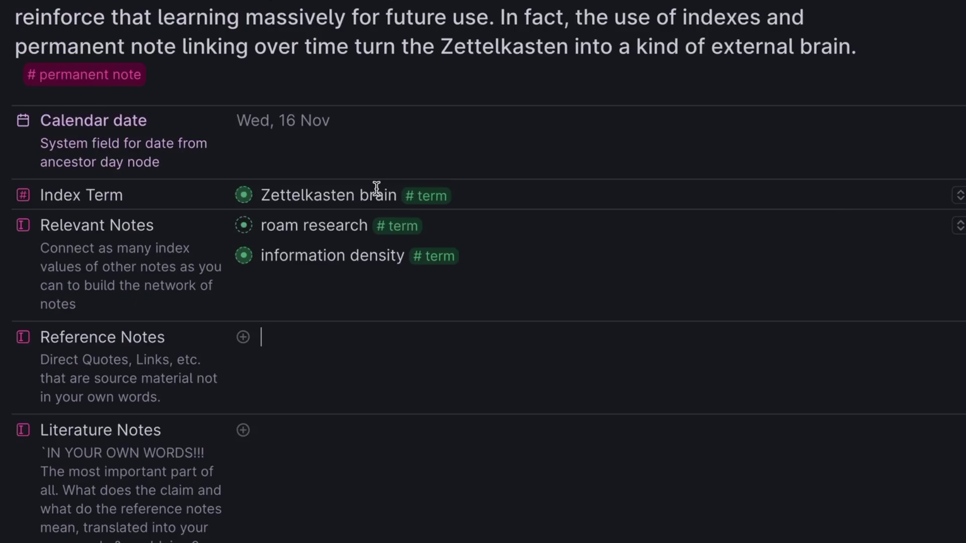
pyautogui.scroll(5, 375, 190)
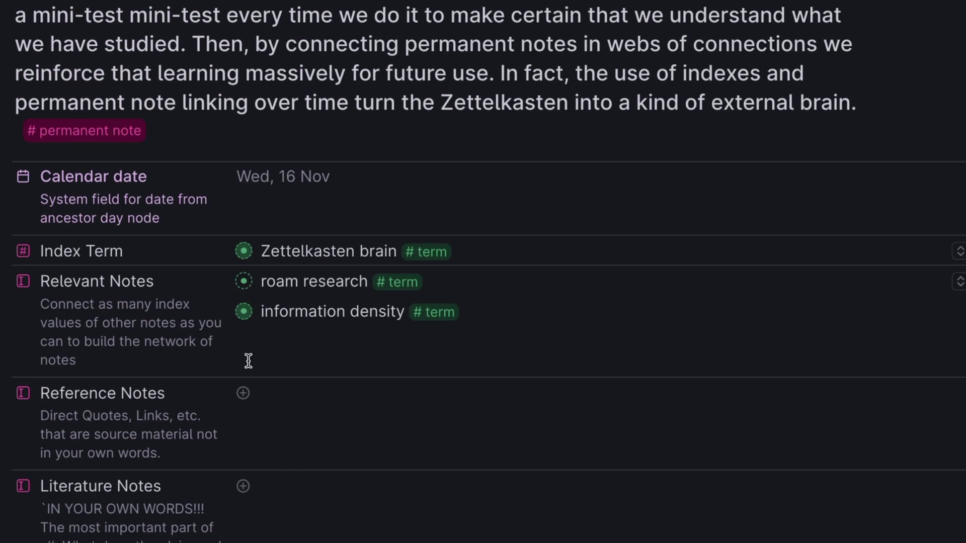
pyautogui.click(243, 311)
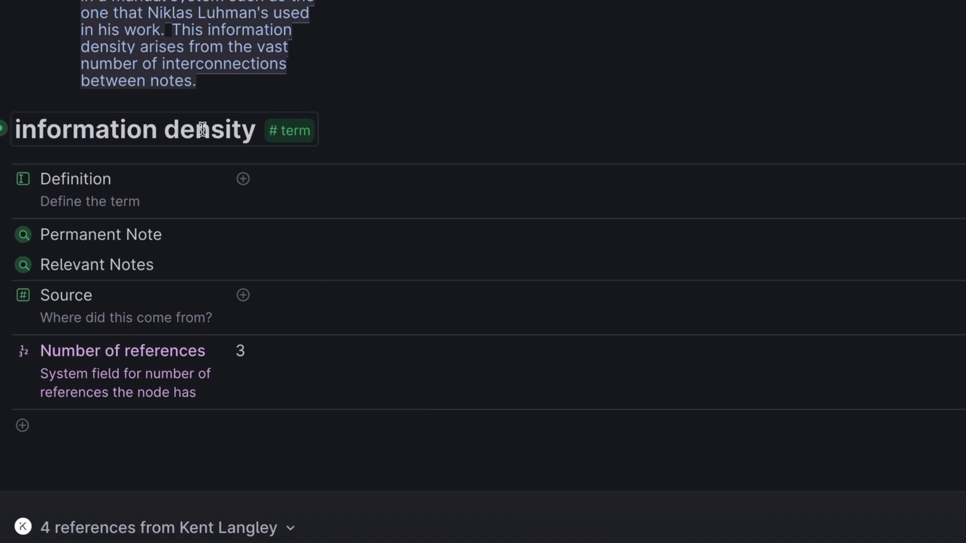
# Expand information density's Permanent Note query and open the new permanent note.
pyautogui.click(4, 239)
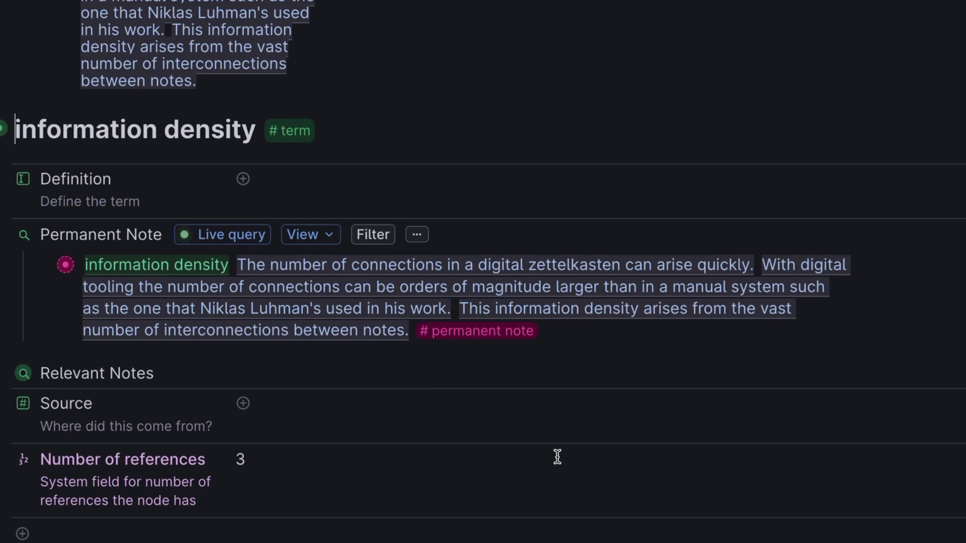
pyautogui.click(67, 266)
# Append sentences calling link information emergent metadata of great value, a 'second brain'.
pyautogui.click(369, 59)
pyautogui.write('This')
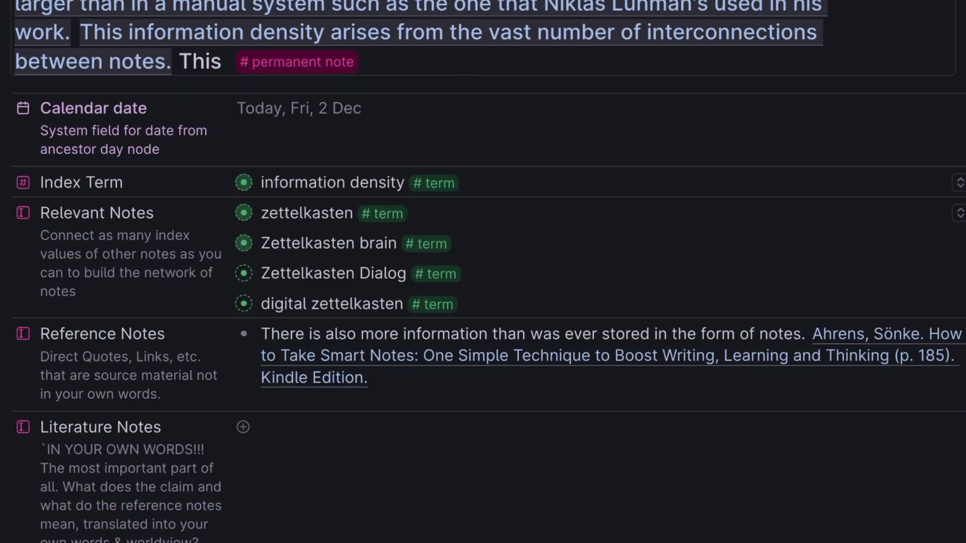
pyautogui.write(' link information contained as a f')
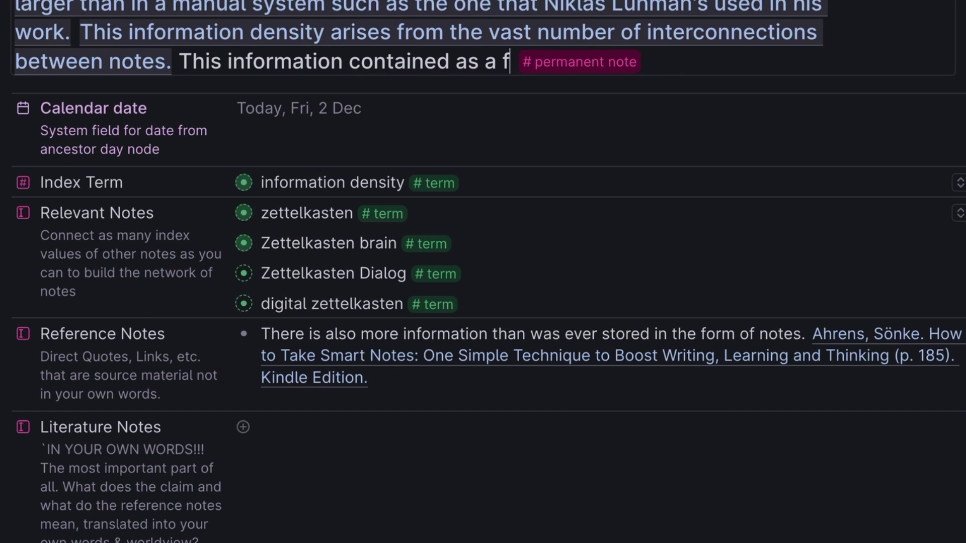
pyautogui.write('orm of metadata')
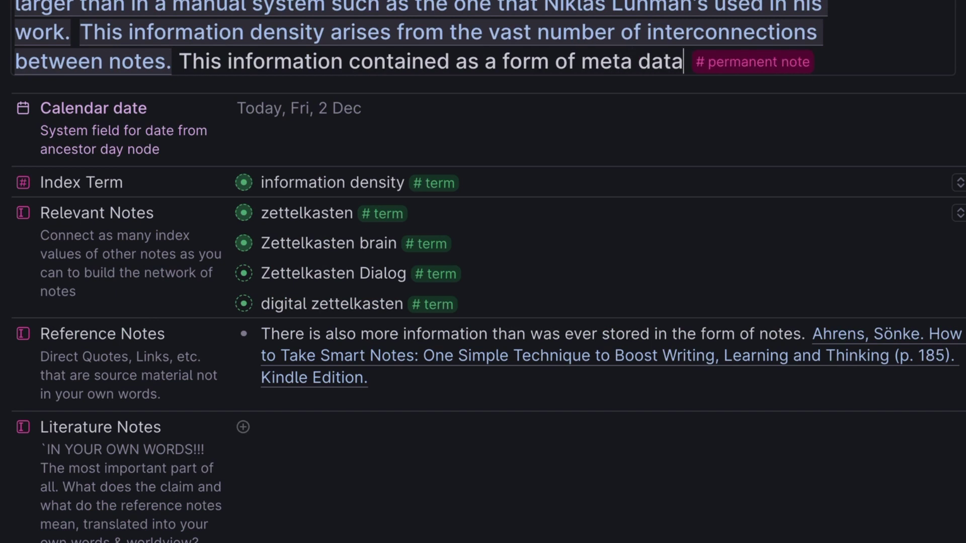
pyautogui.click(225, 60)
pyautogui.write('link')
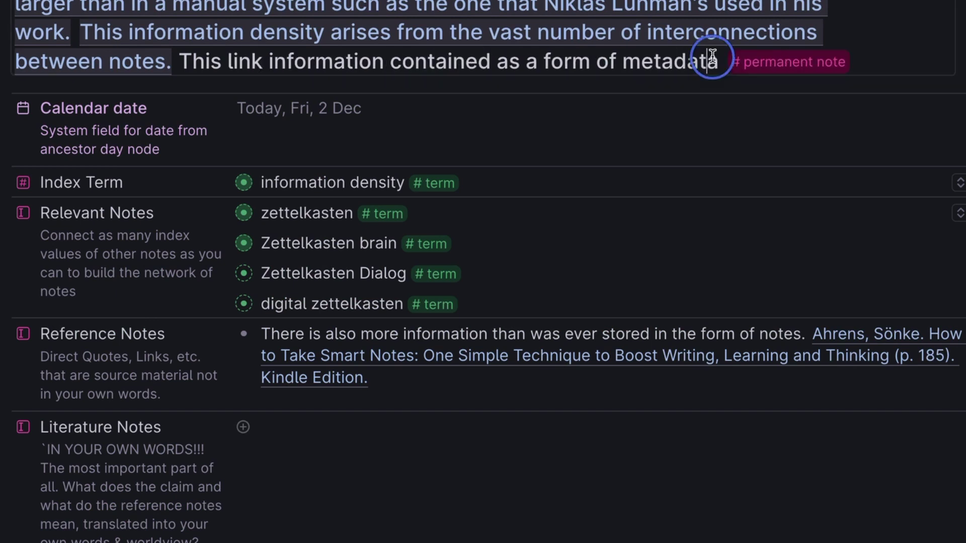
pyautogui.doubleClick(436, 61)
pyautogui.write('is')
pyautogui.press('Delete')
pyautogui.press('Delete')
pyautogui.press('Delete')
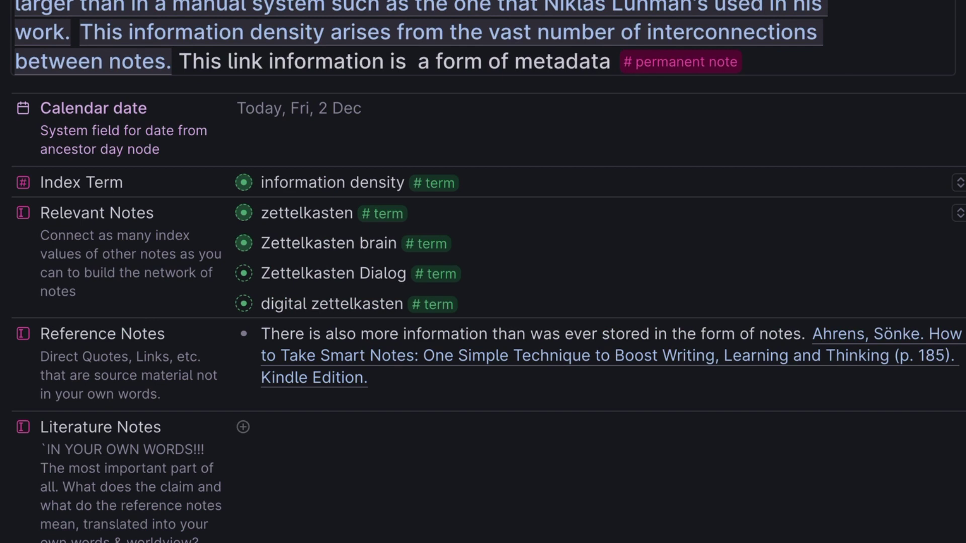
pyautogui.press('End')
pyautogui.write('that is itself and emerg')
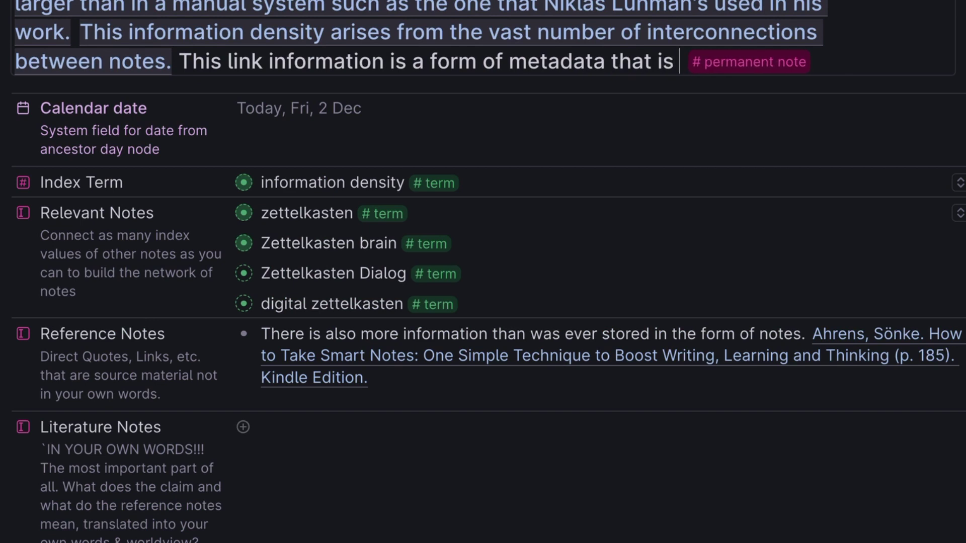
pyautogui.write('ent dat')
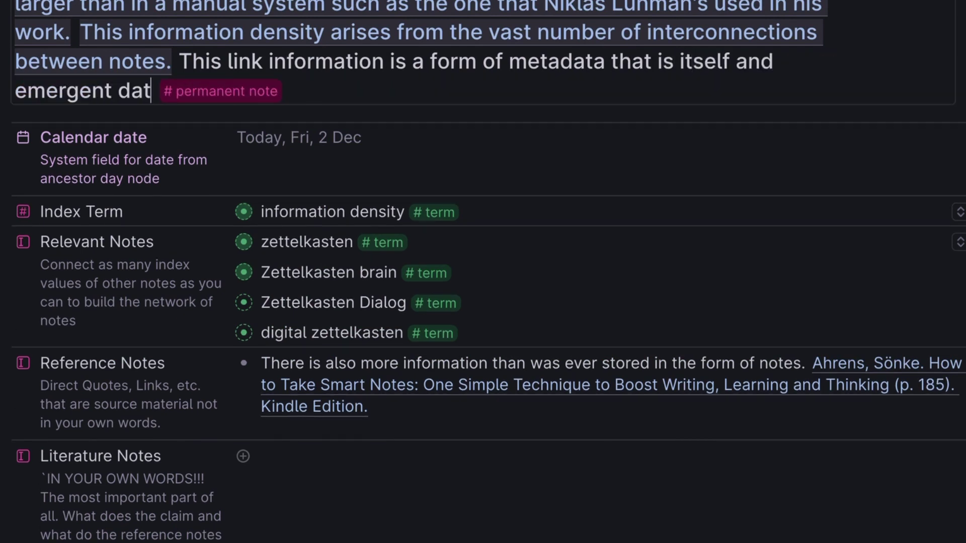
pyautogui.write('a source over time of great value.')
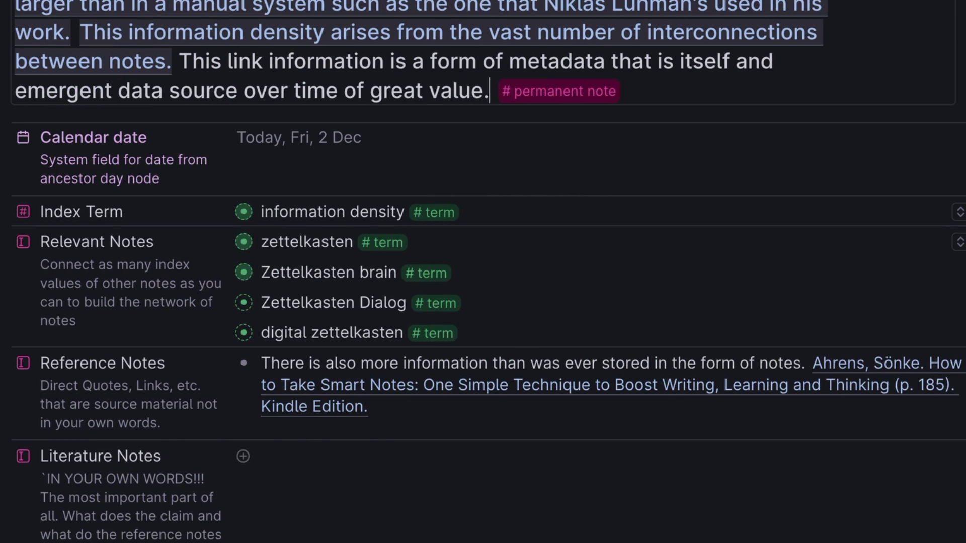
pyautogui.write('This is what people will sometimes call their second brain.')
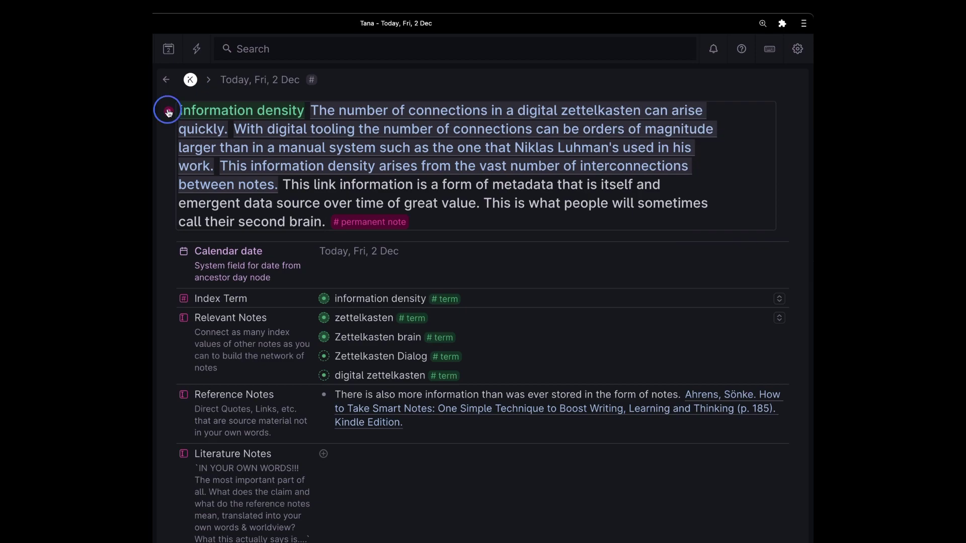
pyautogui.hotkey('ctrl', 'Down')
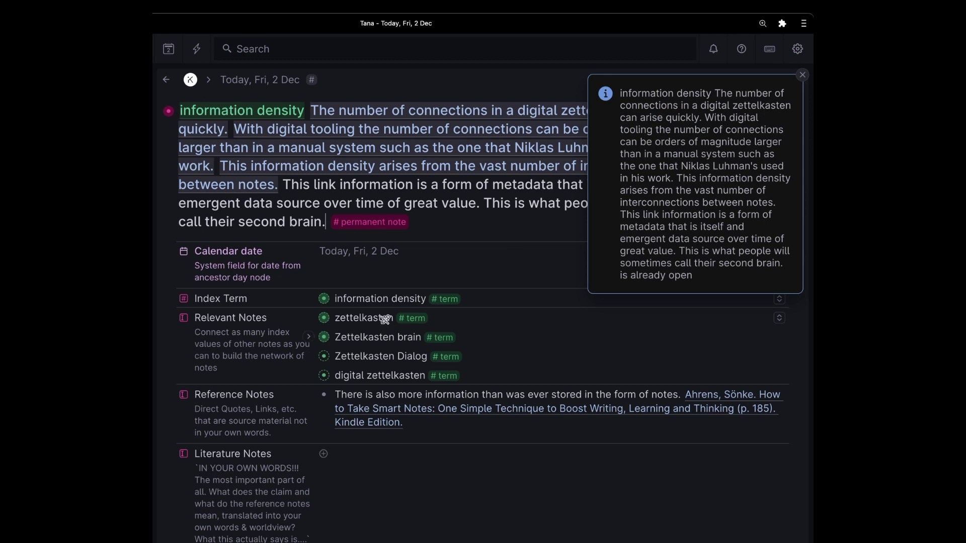
# Open the information density term page and expand its Relevant Notes.
pyautogui.click(263, 110)
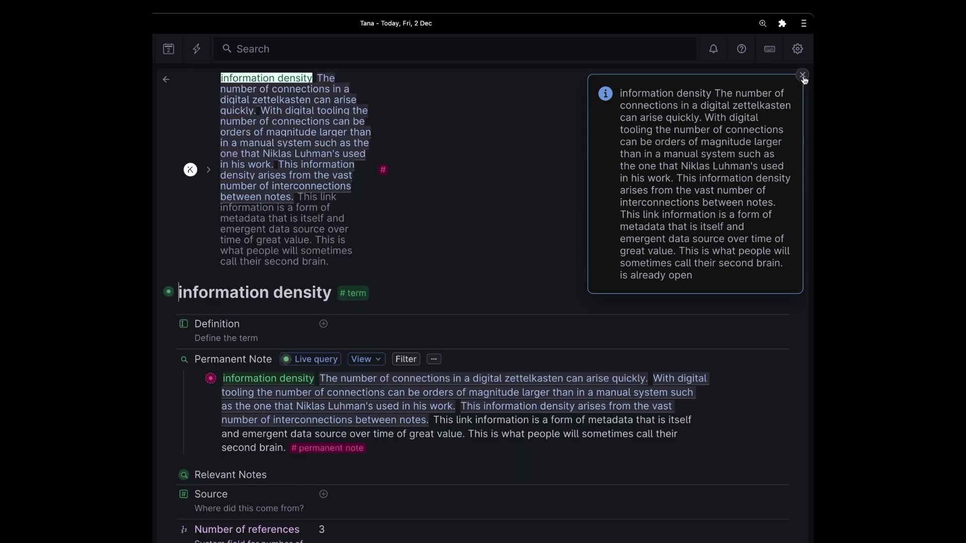
pyautogui.click(803, 74)
pyautogui.scroll(-1, 308, 143)
pyautogui.scroll(-5, 308, 143)
pyautogui.scroll(5, 308, 142)
pyautogui.scroll(-3, 370, 288)
pyautogui.scroll(-5, 369, 288)
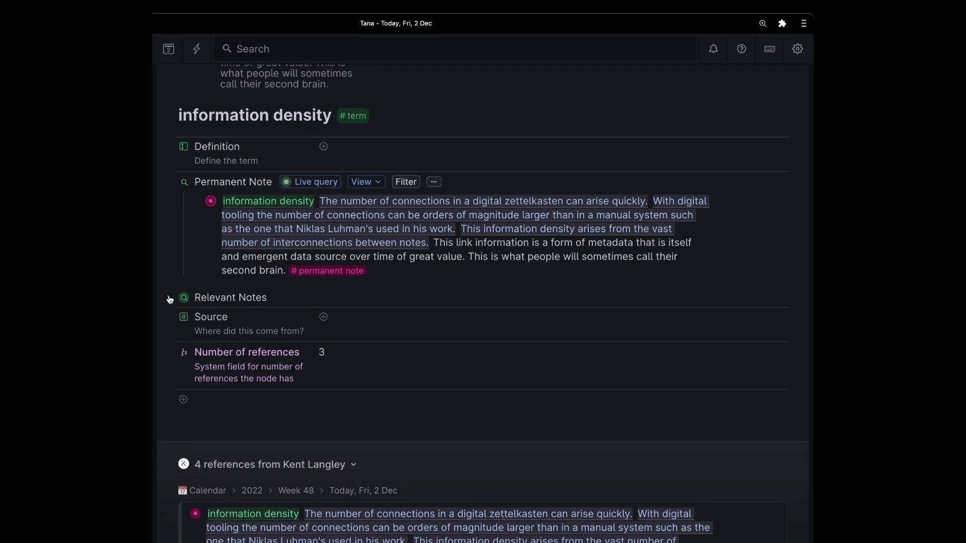
pyautogui.click(169, 299)
pyautogui.scroll(-1, 393, 388)
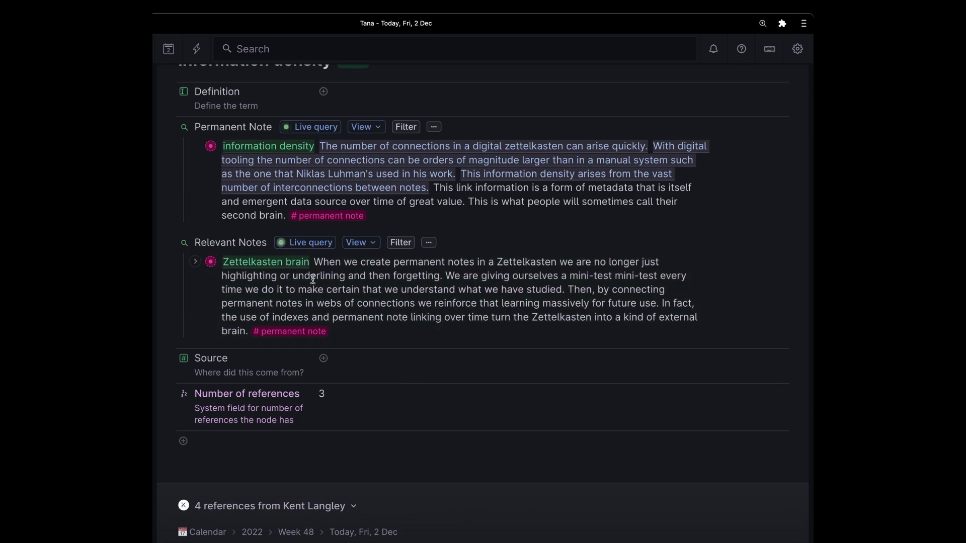
# Follow relevant-note links from Zettelkasten brain through Multibrain to group zettelkasten.
pyautogui.click(301, 263)
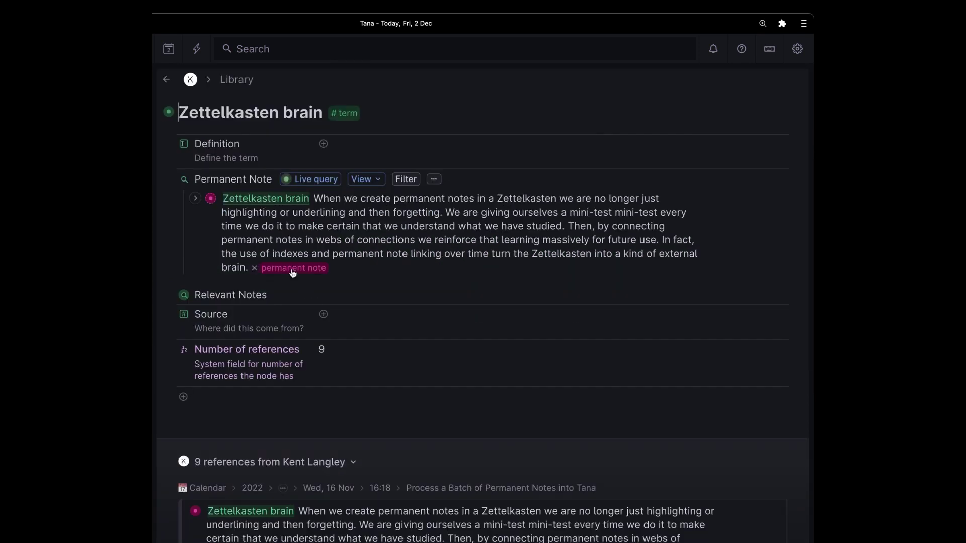
pyautogui.click(167, 296)
pyautogui.scroll(-3, 488, 354)
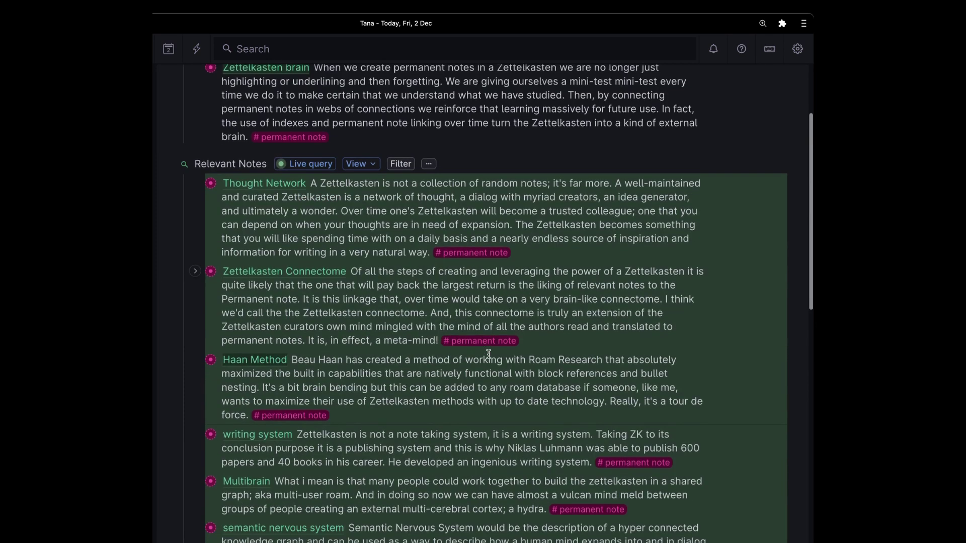
pyautogui.scroll(-2, 489, 354)
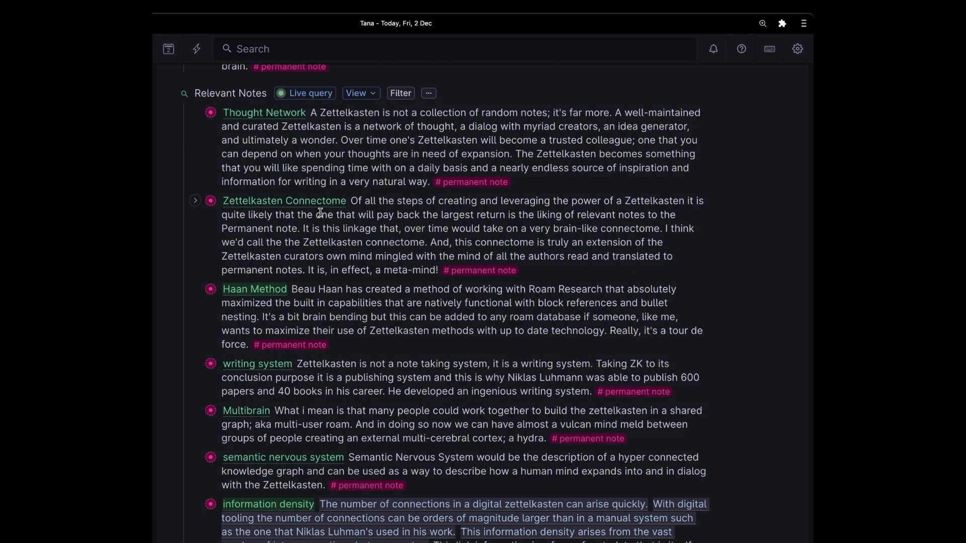
pyautogui.click(256, 415)
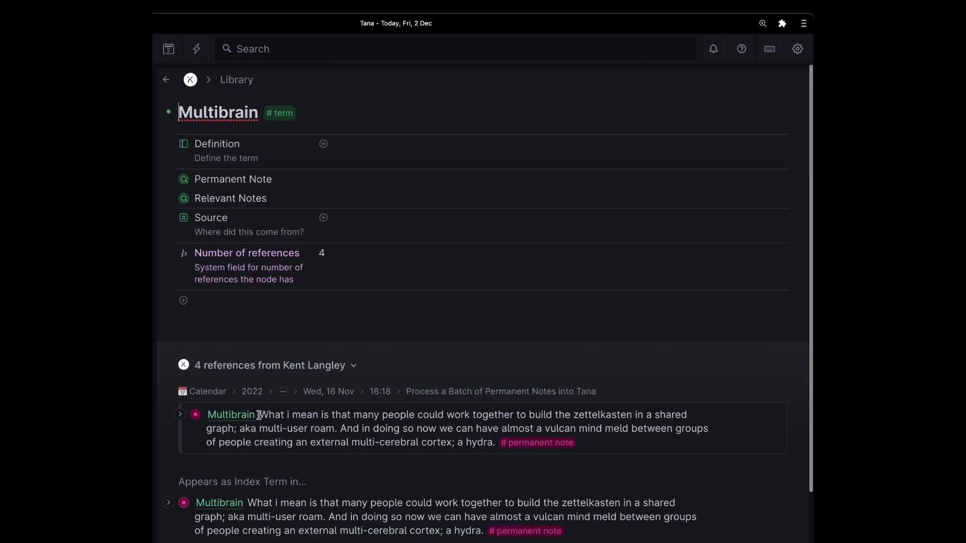
pyautogui.click(170, 199)
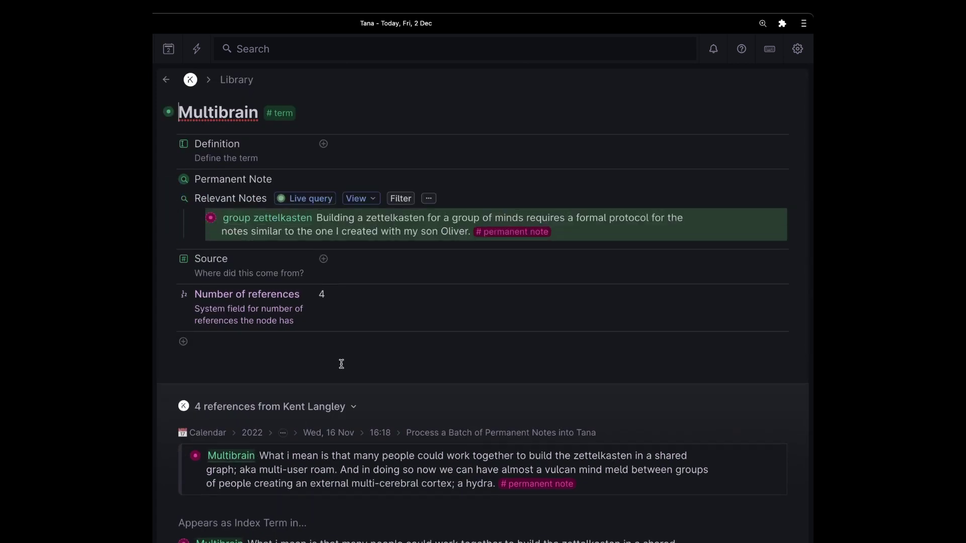
pyautogui.scroll(-3, 272, 304)
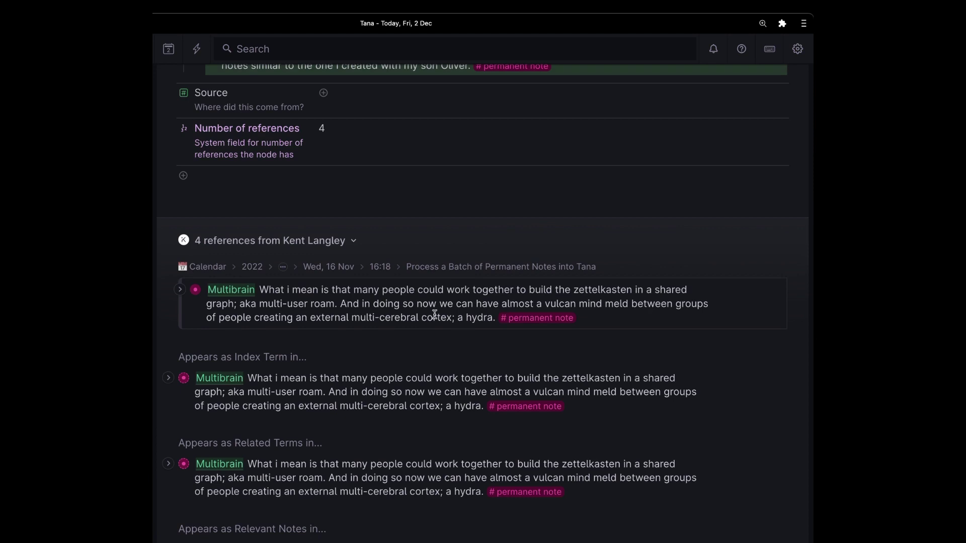
pyautogui.scroll(3, 311, 313)
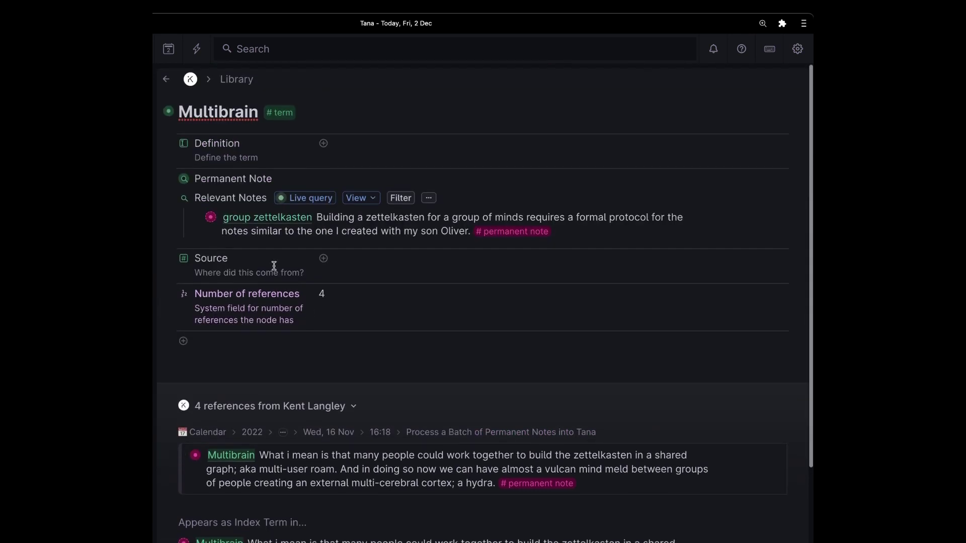
pyautogui.click(273, 216)
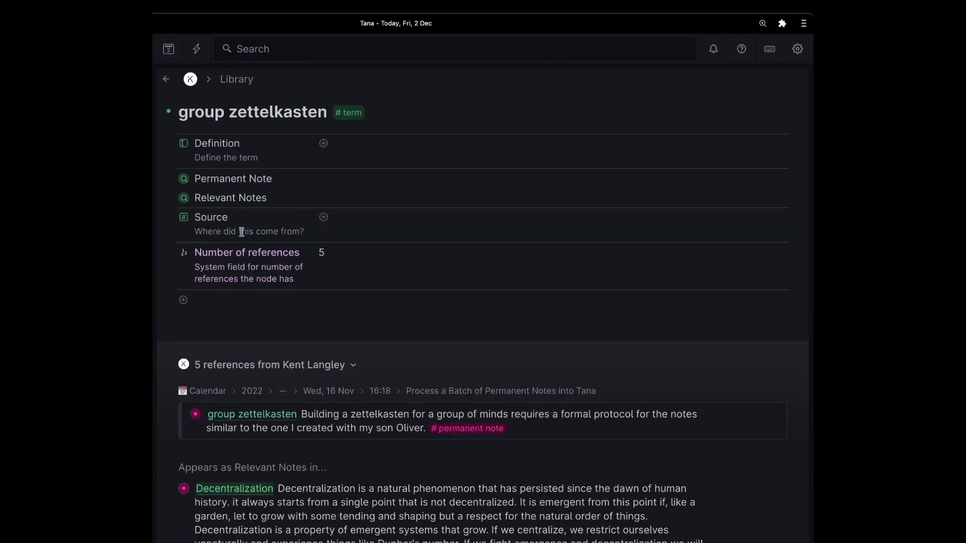
# Continue through Zettelkasten Connectome and semantic nervous system to tft stack, expanding its Relevant Notes.
pyautogui.click(169, 198)
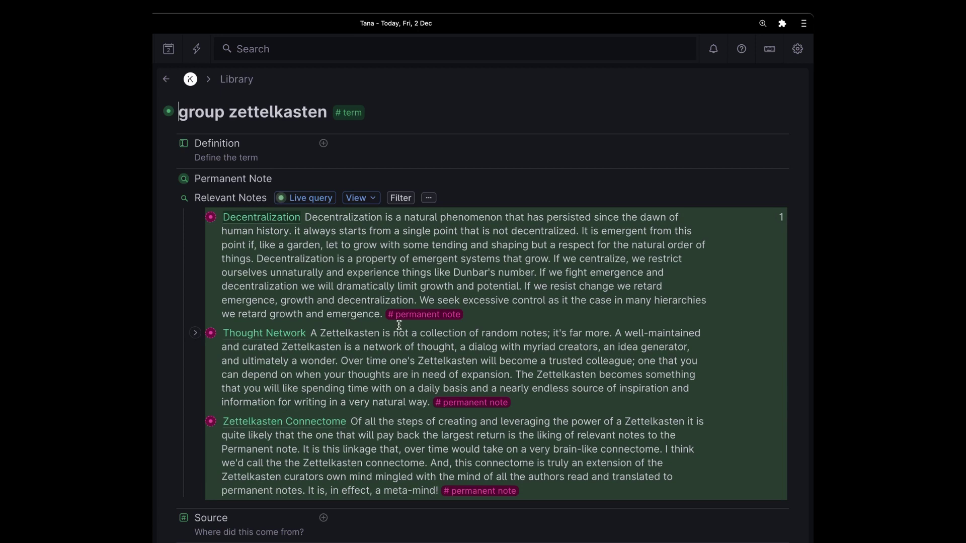
pyautogui.scroll(-4, 347, 434)
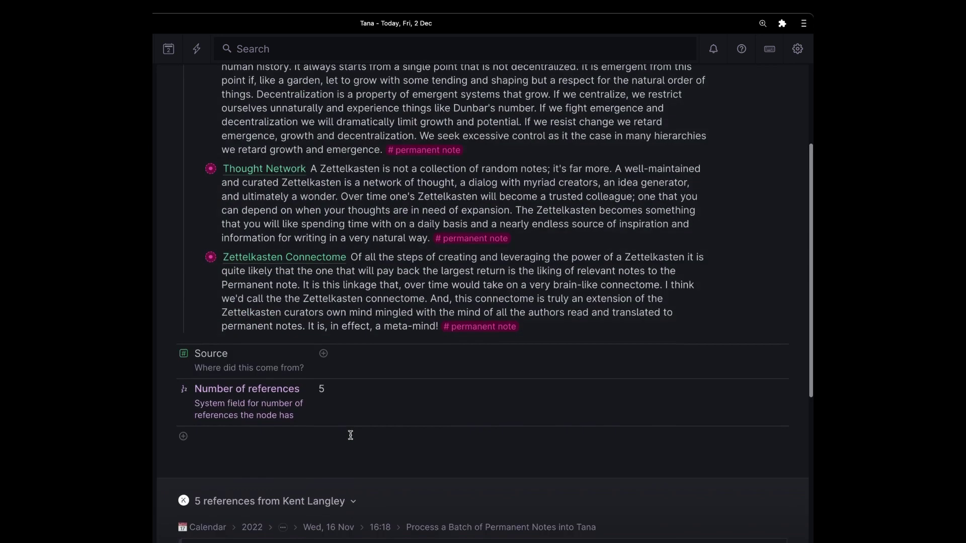
pyautogui.scroll(3, 350, 436)
pyautogui.click(210, 378)
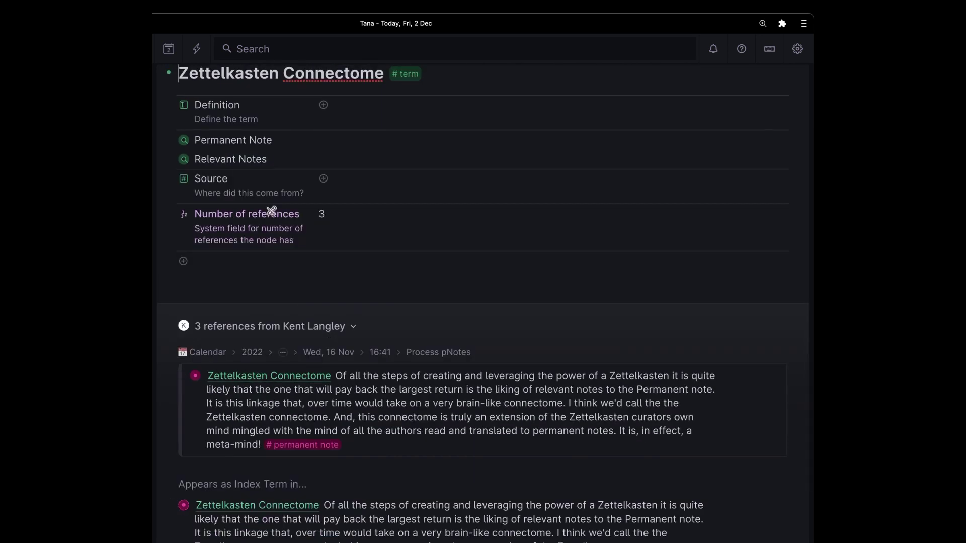
pyautogui.click(166, 161)
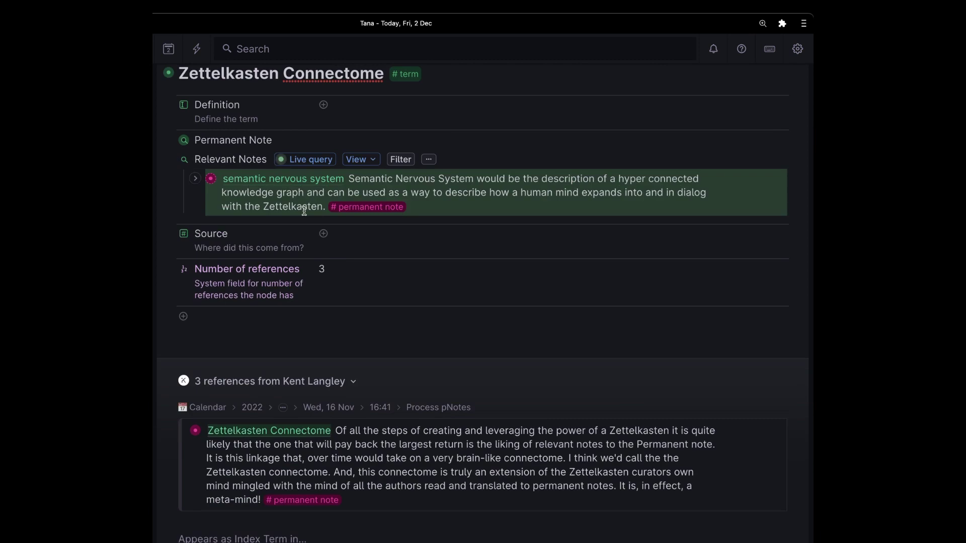
pyautogui.click(291, 180)
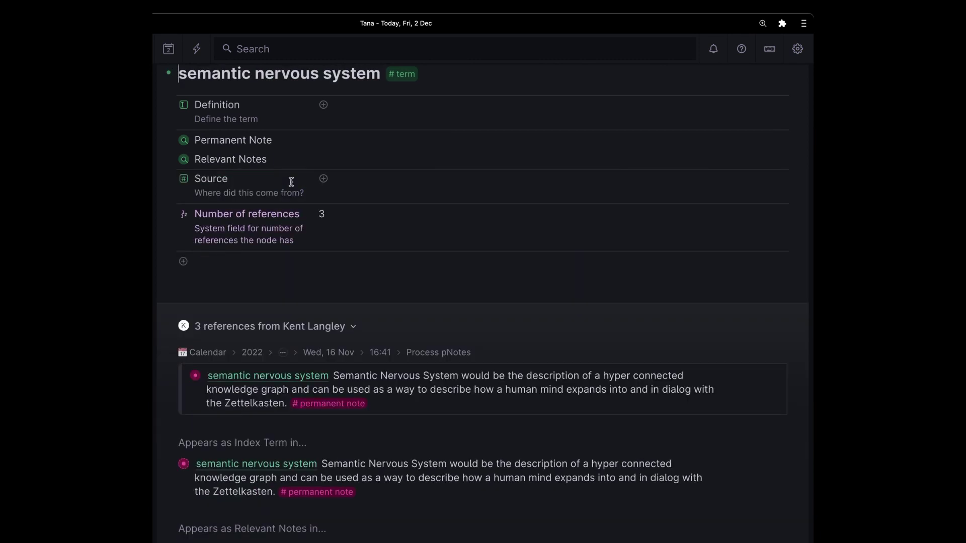
pyautogui.click(168, 159)
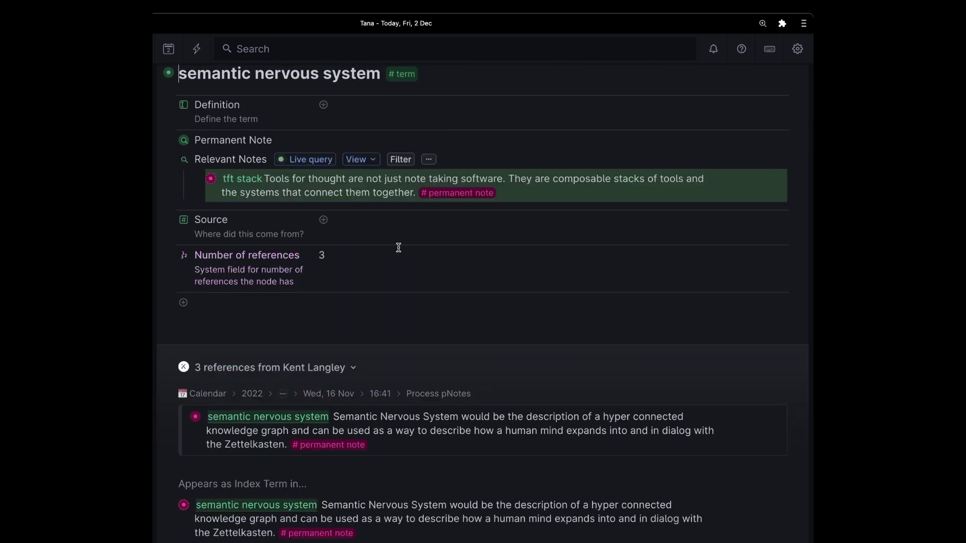
pyautogui.click(234, 179)
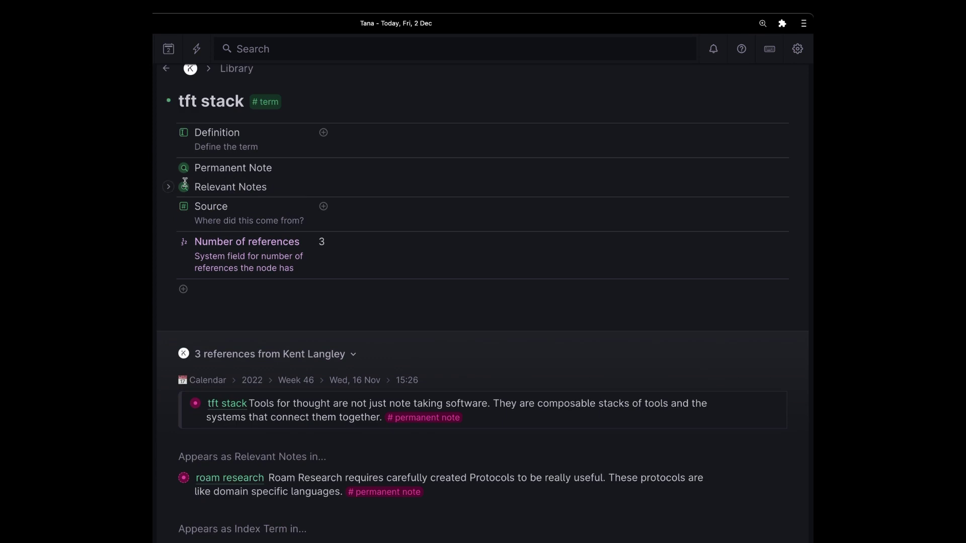
pyautogui.click(167, 190)
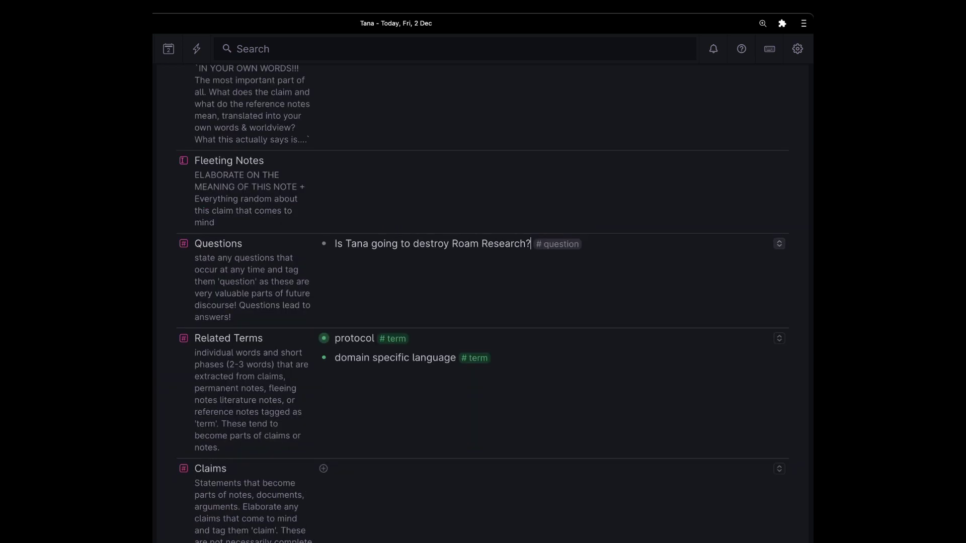
# Scroll through the Roam Research note's question and Related Terms protocol and domain specific language.
pyautogui.scroll(-2, 619, 459)
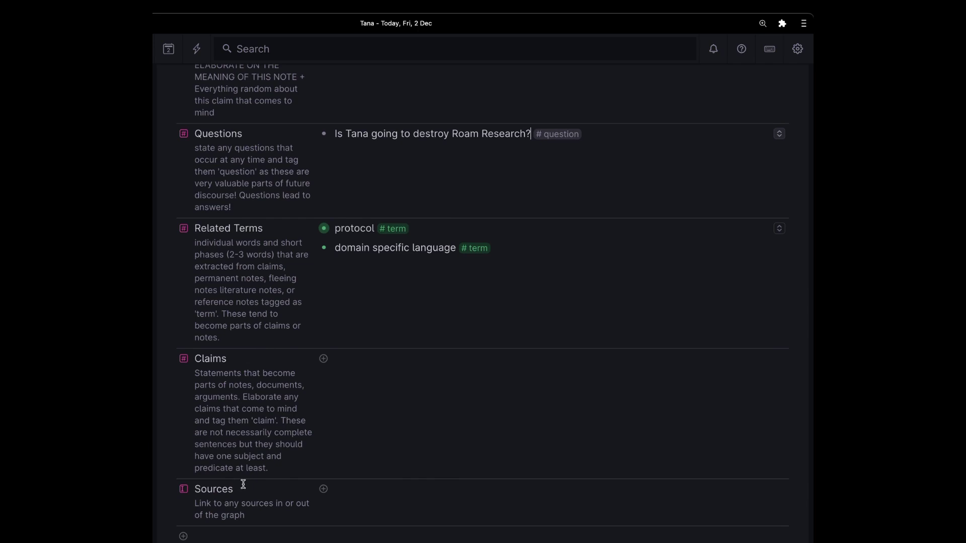
pyautogui.scroll(3, 252, 402)
pyautogui.scroll(-2, 302, 302)
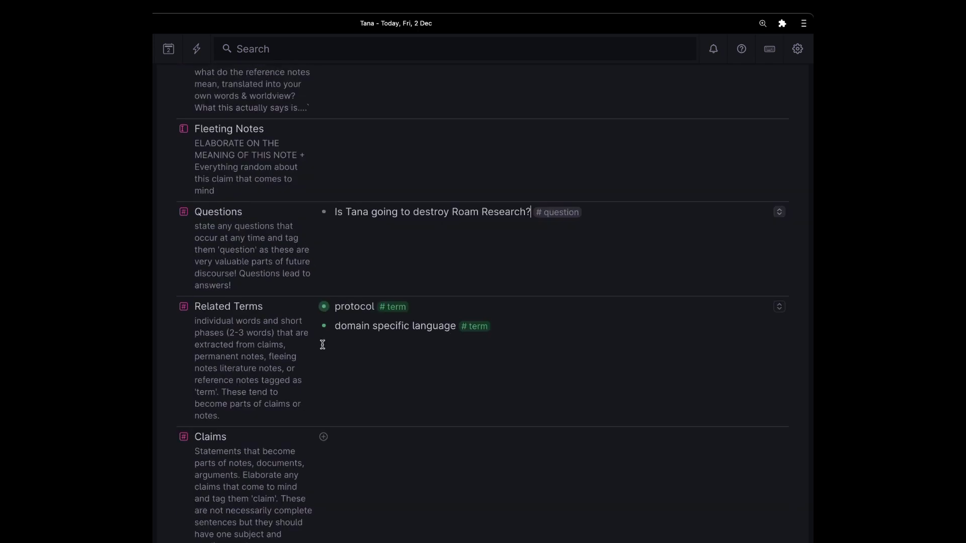